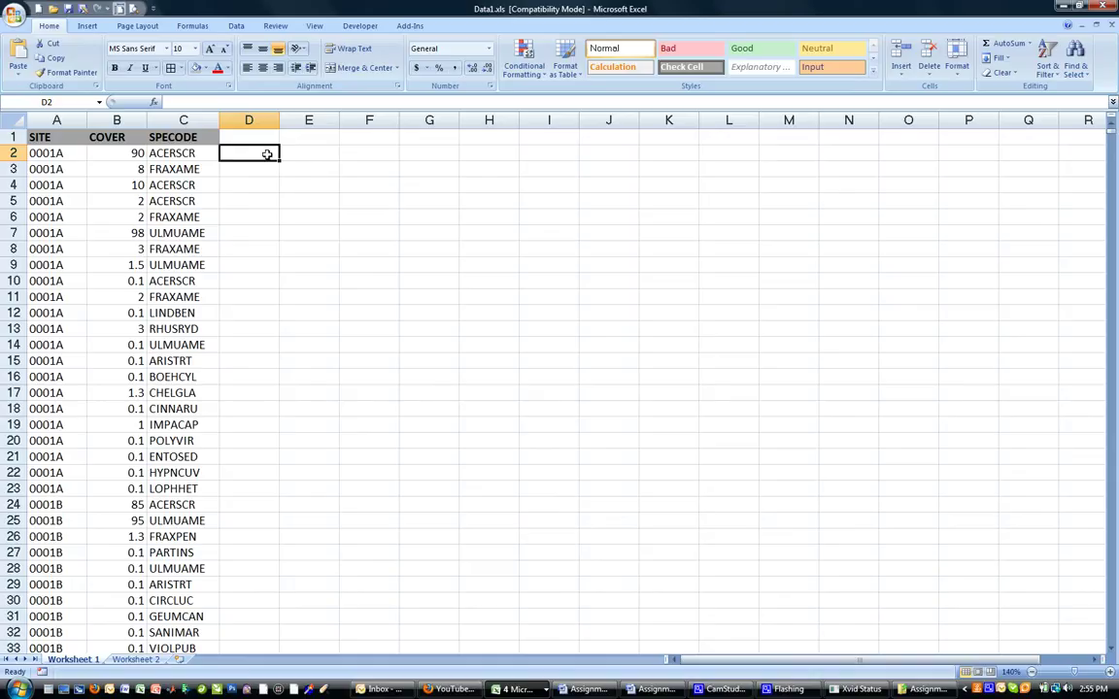
- Add the header "Genus Species" in cell D1 and fit column D's width to it
{"action": "left_click", "coordinate": [261, 137]}
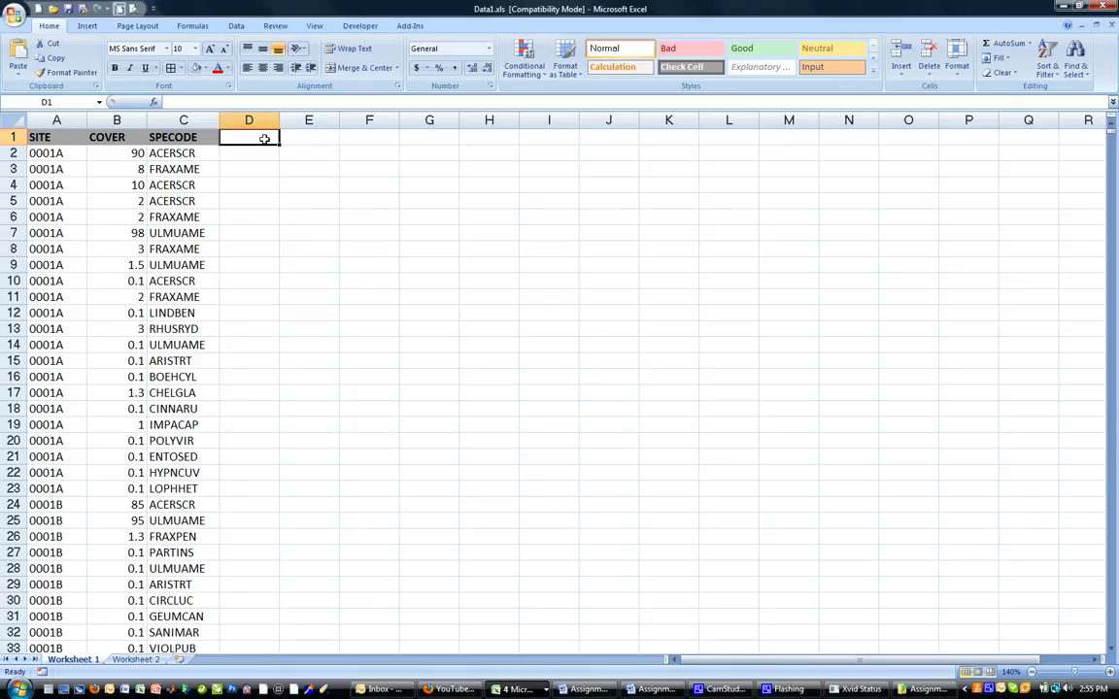
{"action": "type", "text": "Genun"}
{"action": "key", "text": "BackSpace"}
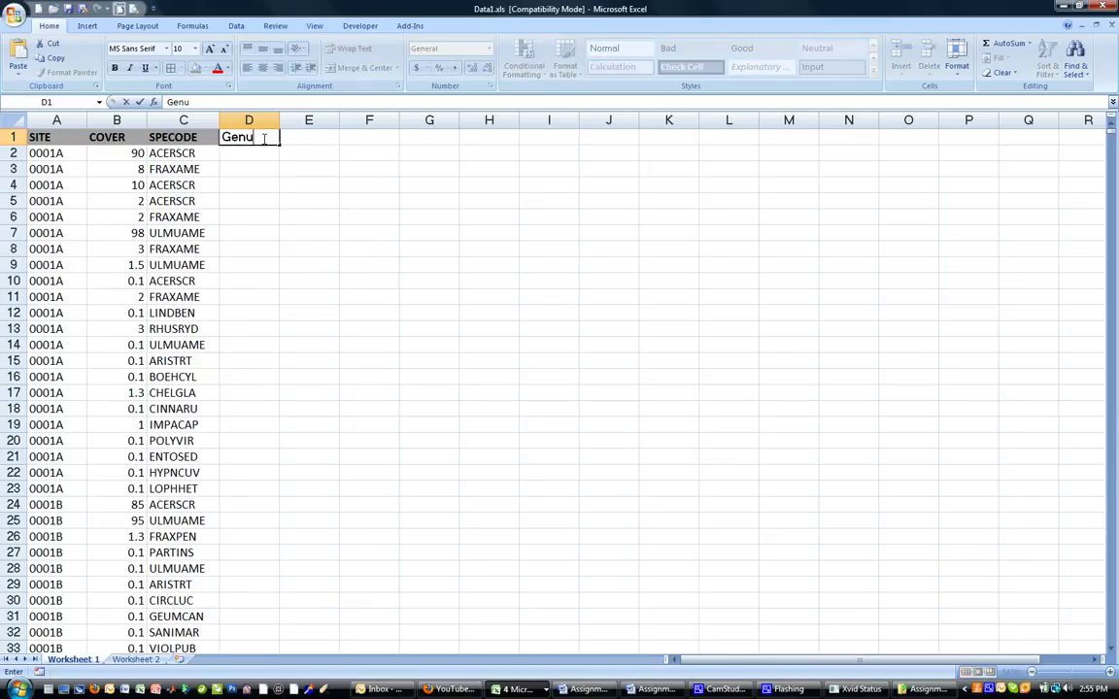
{"action": "type", "text": "s Species"}
{"action": "key", "text": "Return"}
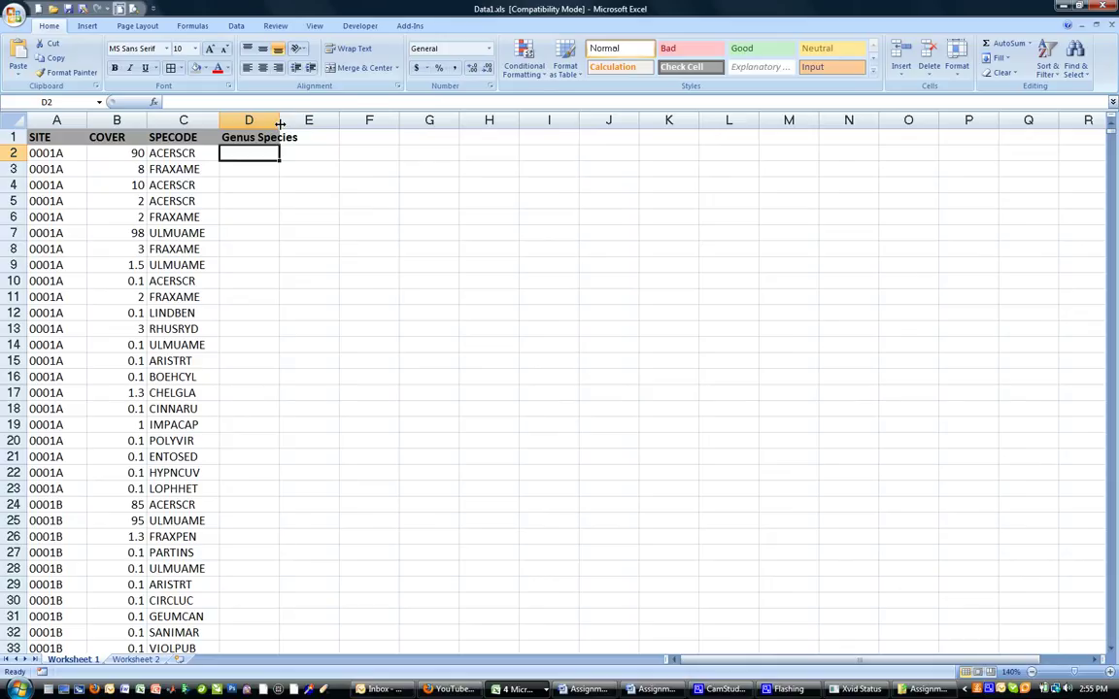
{"action": "double_click", "coordinate": [280, 123]}
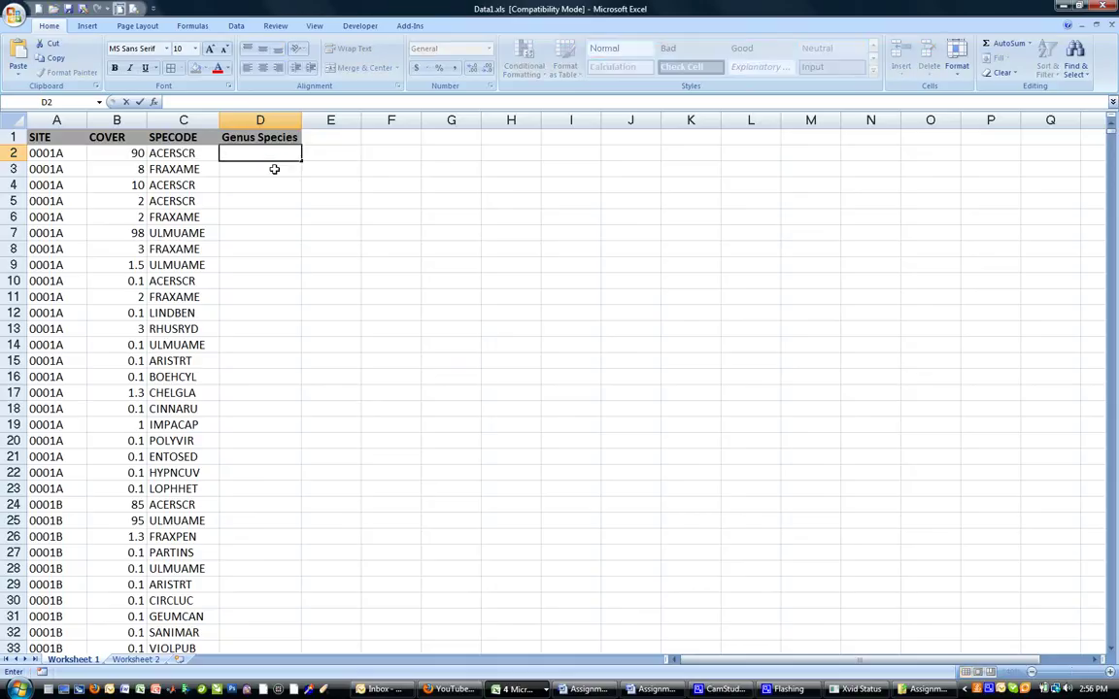
- Begin a VLOOKUP formula in cell D2 with the species code in C2 as the lookup value
{"action": "type", "text": "="}
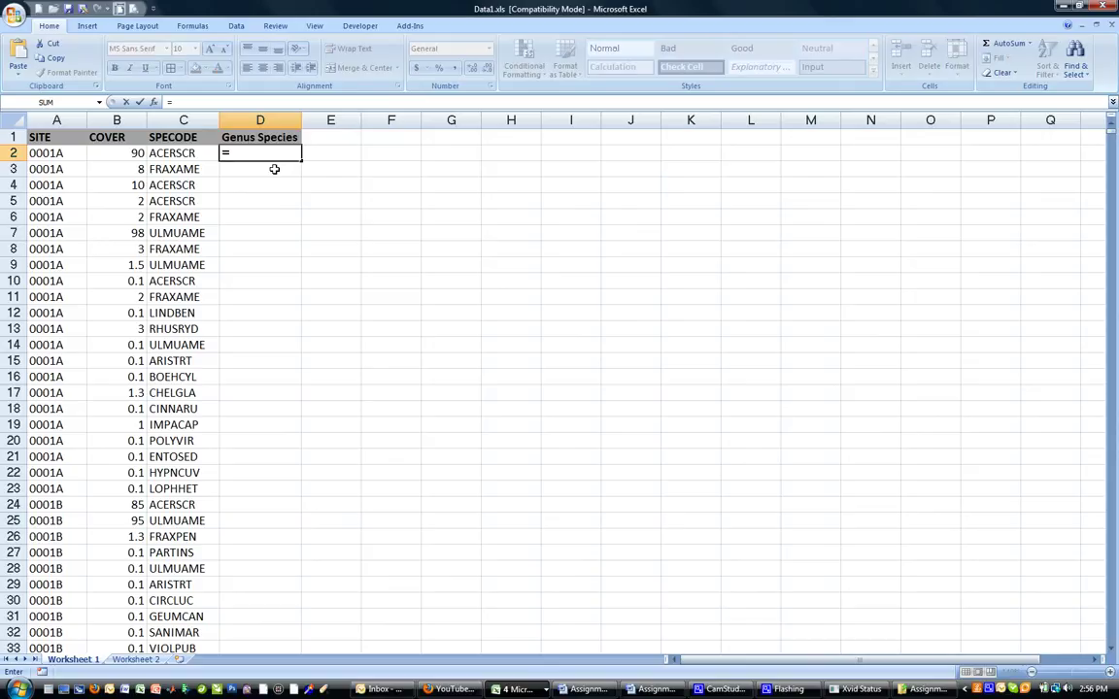
{"action": "type", "text": "v"}
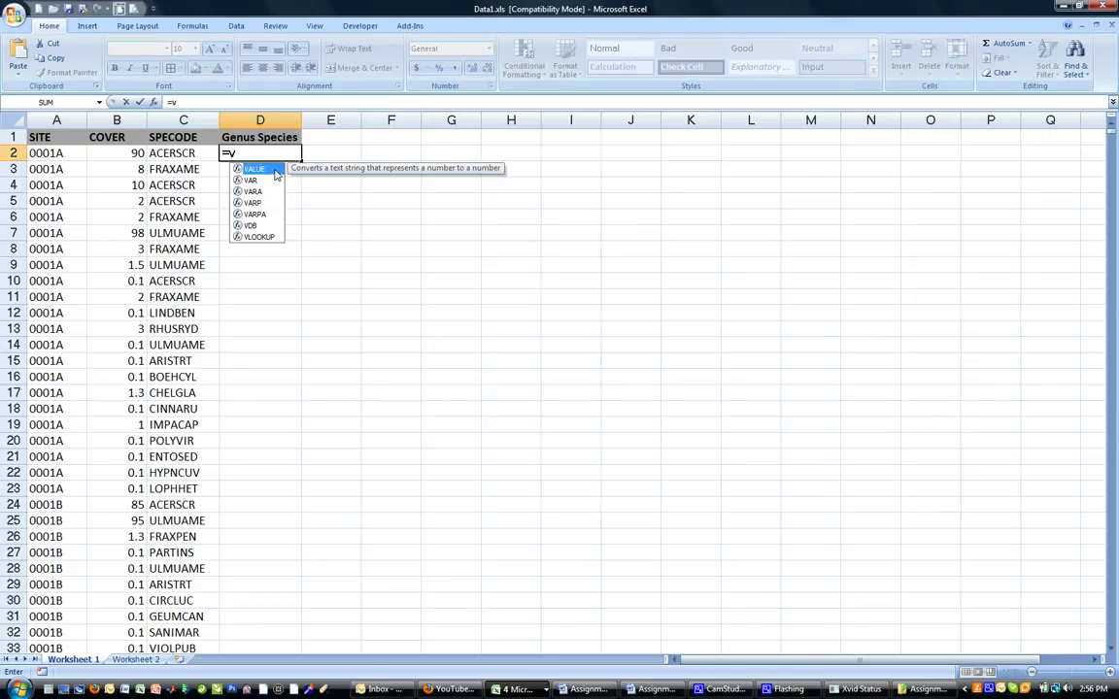
{"action": "type", "text": "lookup"}
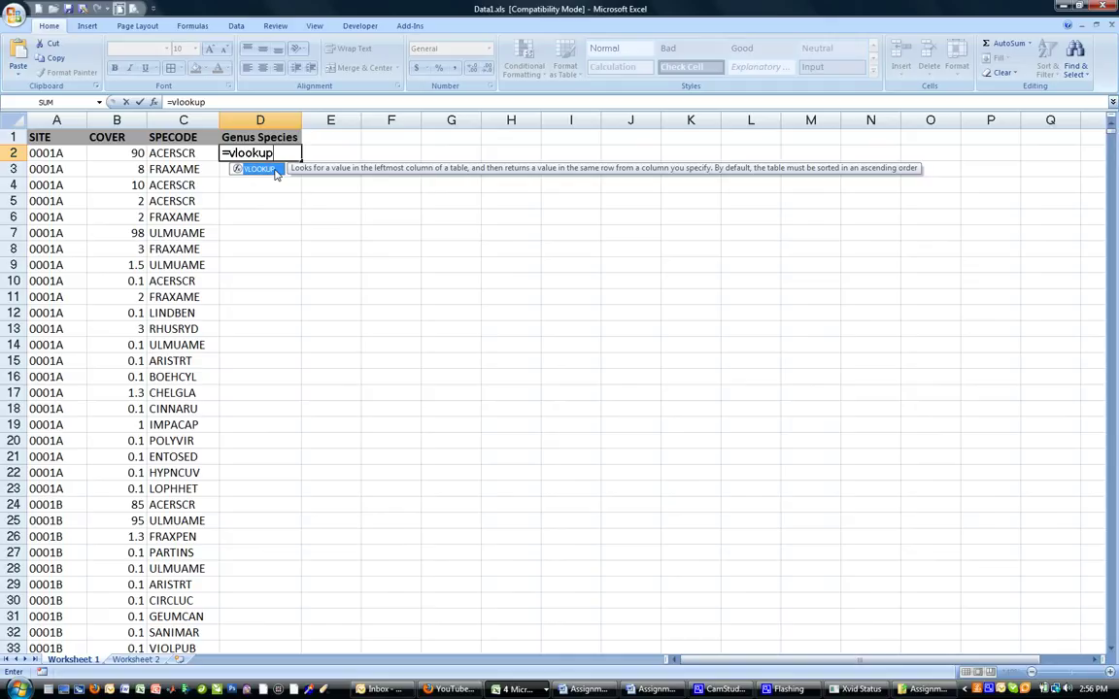
{"action": "type", "text": "("}
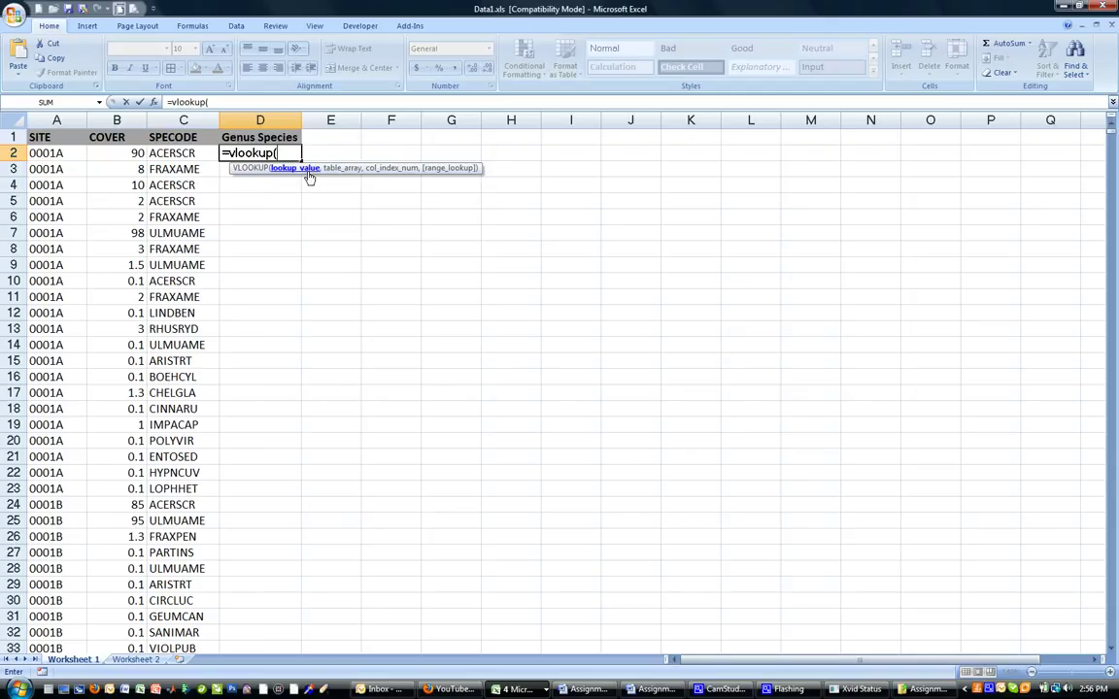
{"action": "left_click", "coordinate": [185, 154]}
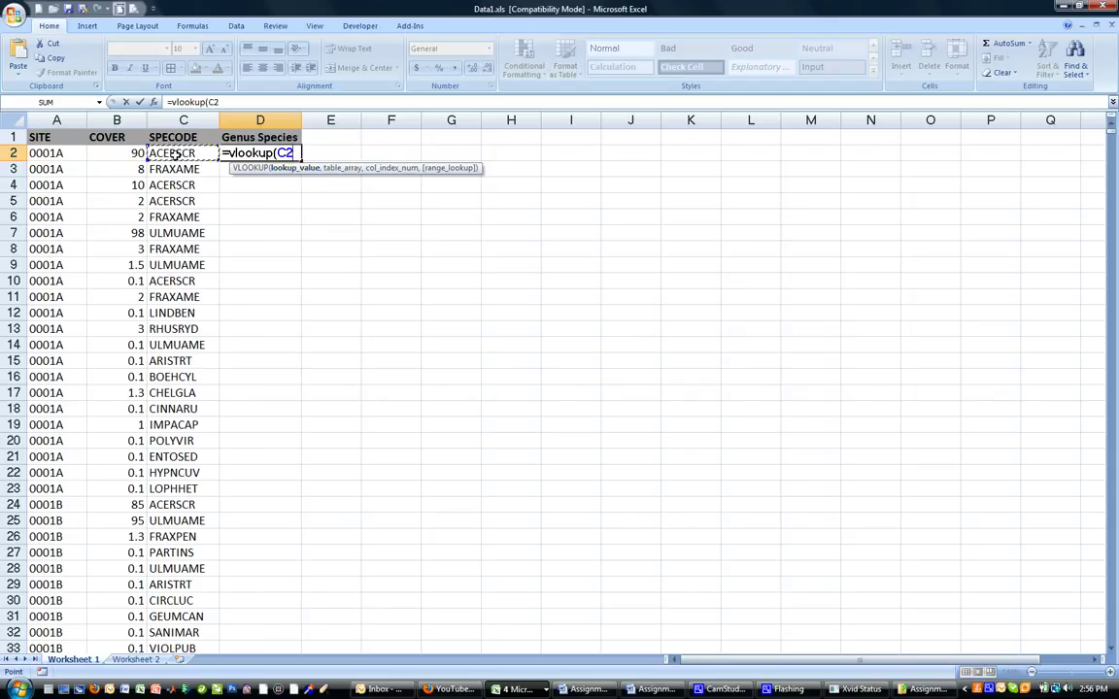
{"action": "type", "text": ","}
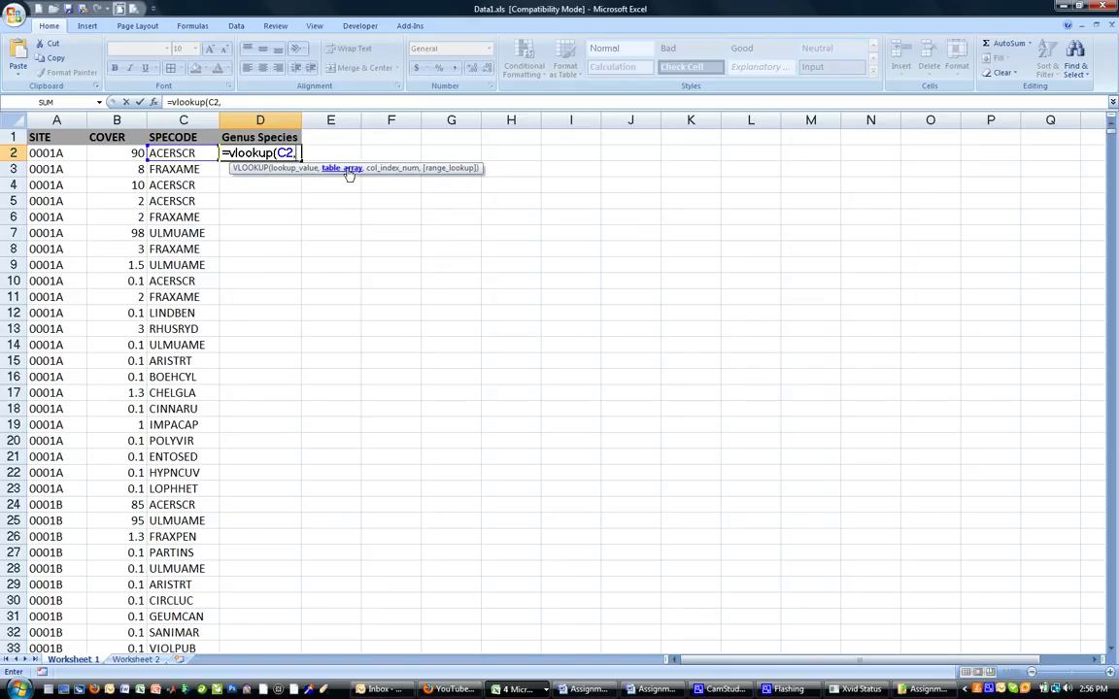
- Set the VLOOKUP table array to the range A2:E3219 on Worksheet 2
{"action": "left_click", "coordinate": [143, 661]}
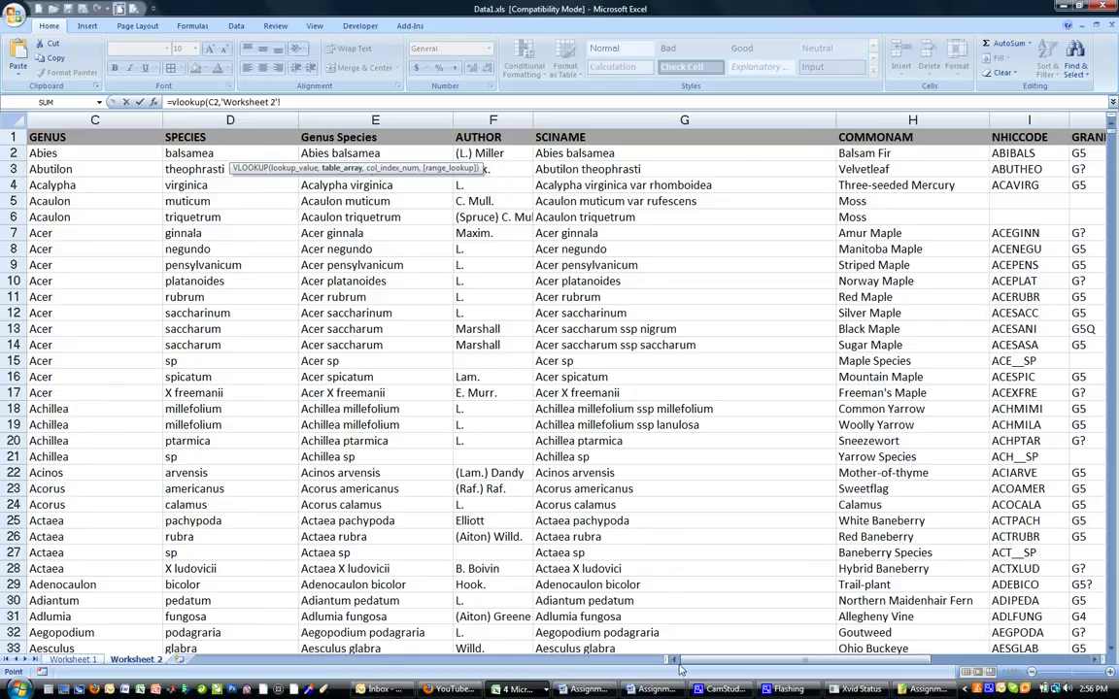
{"action": "left_click", "coordinate": [676, 661]}
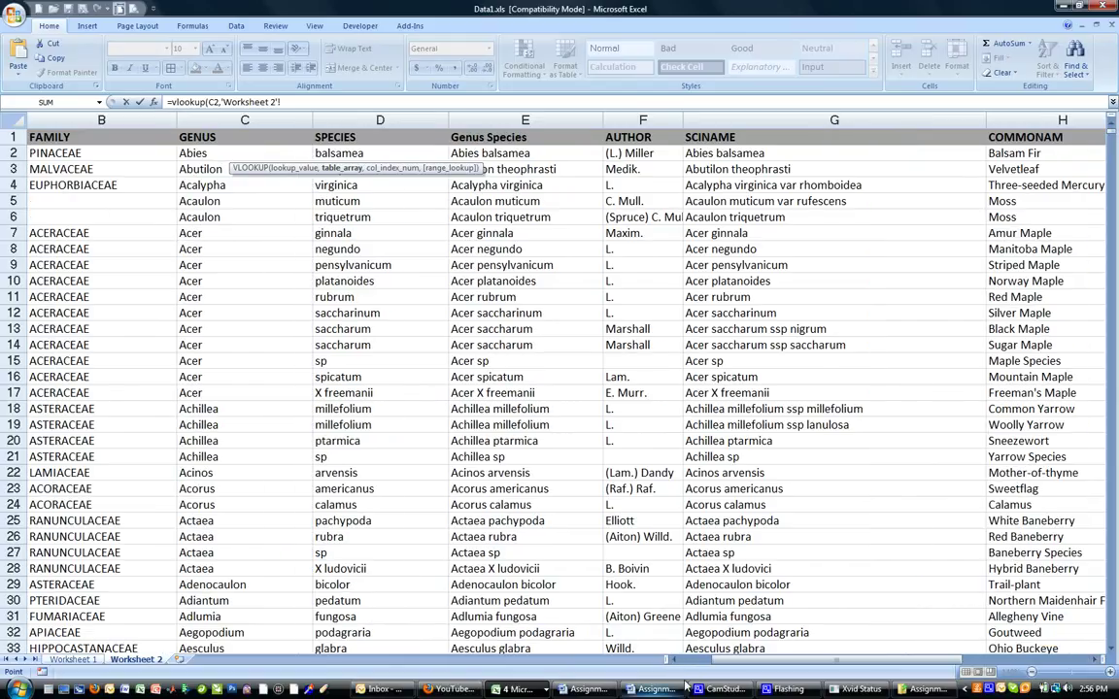
{"action": "scroll", "coordinate": [609, 599], "scroll_direction": "left", "scroll_amount": 1}
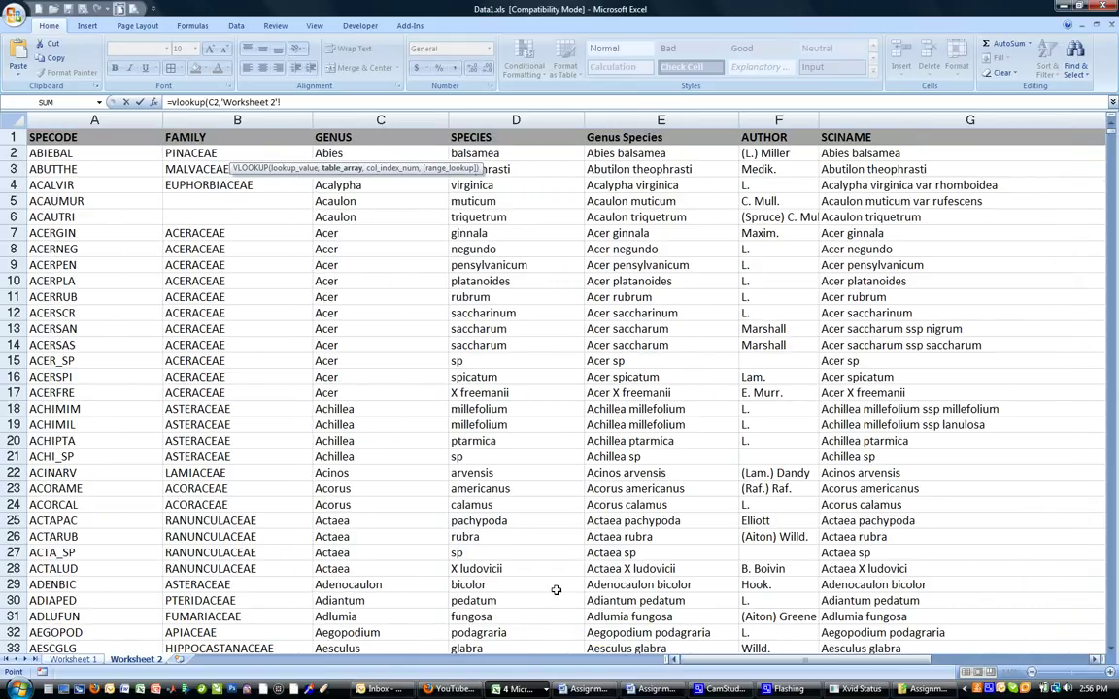
{"action": "left_click", "coordinate": [83, 151]}
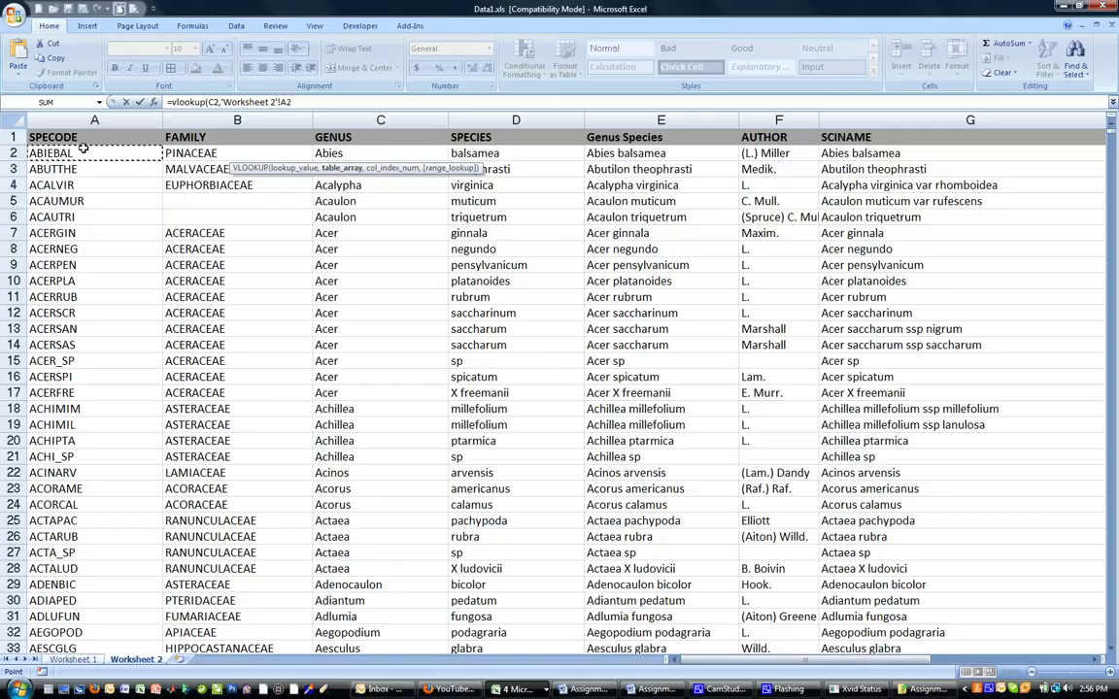
{"action": "left_click_drag", "start_coordinate": [83, 148], "coordinate": [667, 149]}
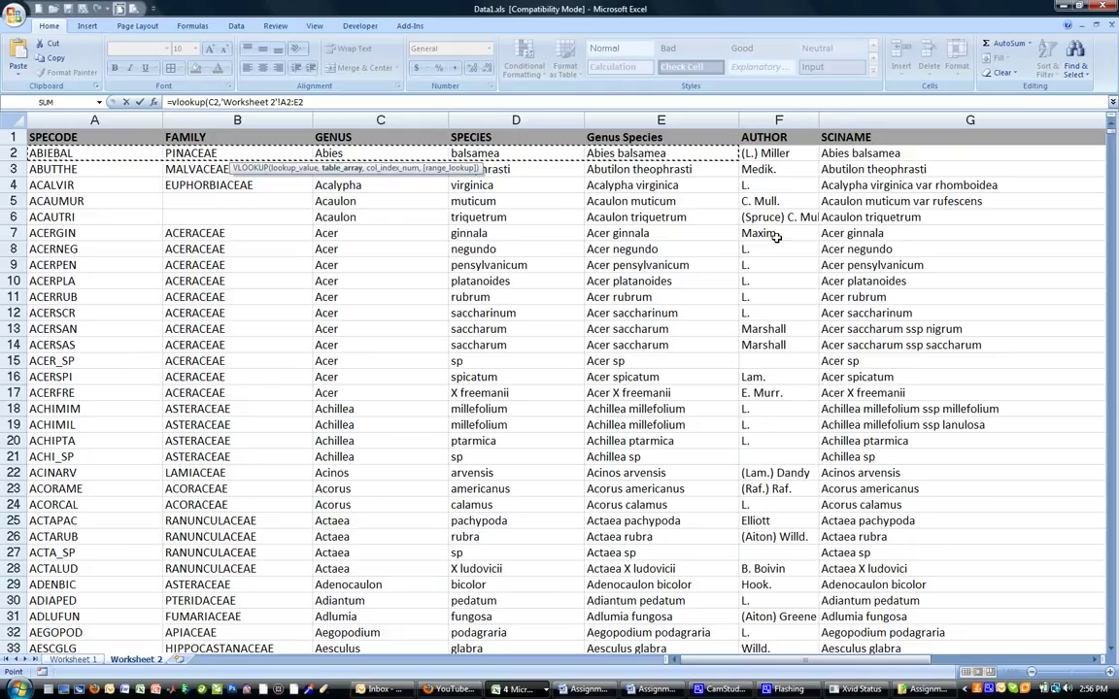
{"action": "key", "text": "ctrl+shift+Down"}
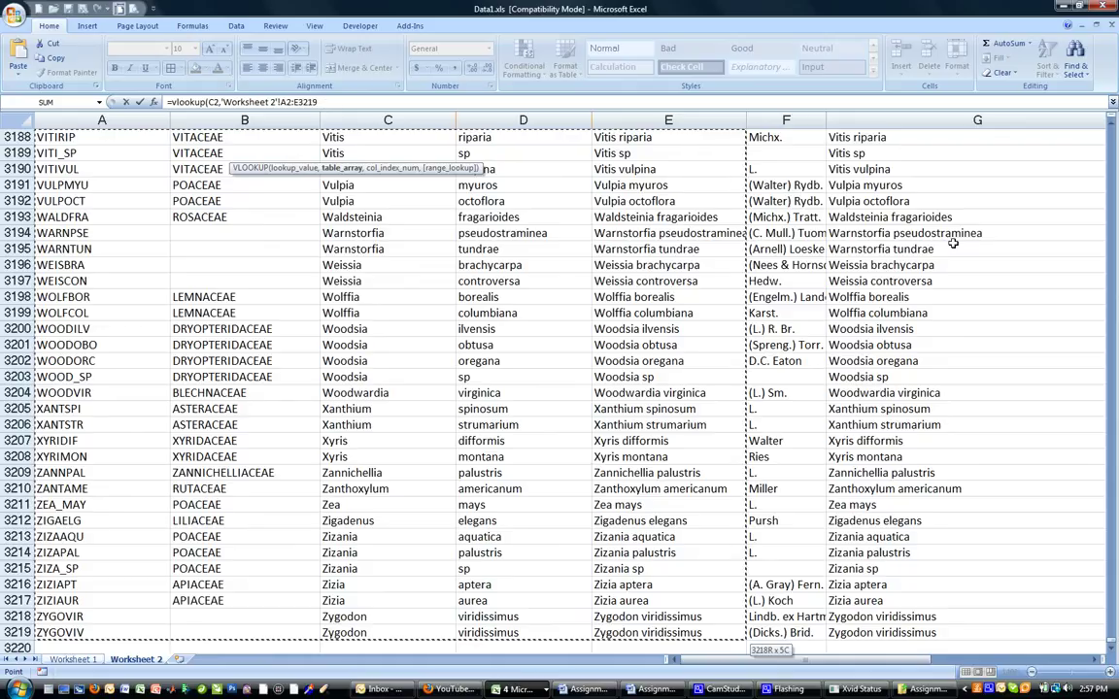
{"action": "left_click", "coordinate": [408, 102]}
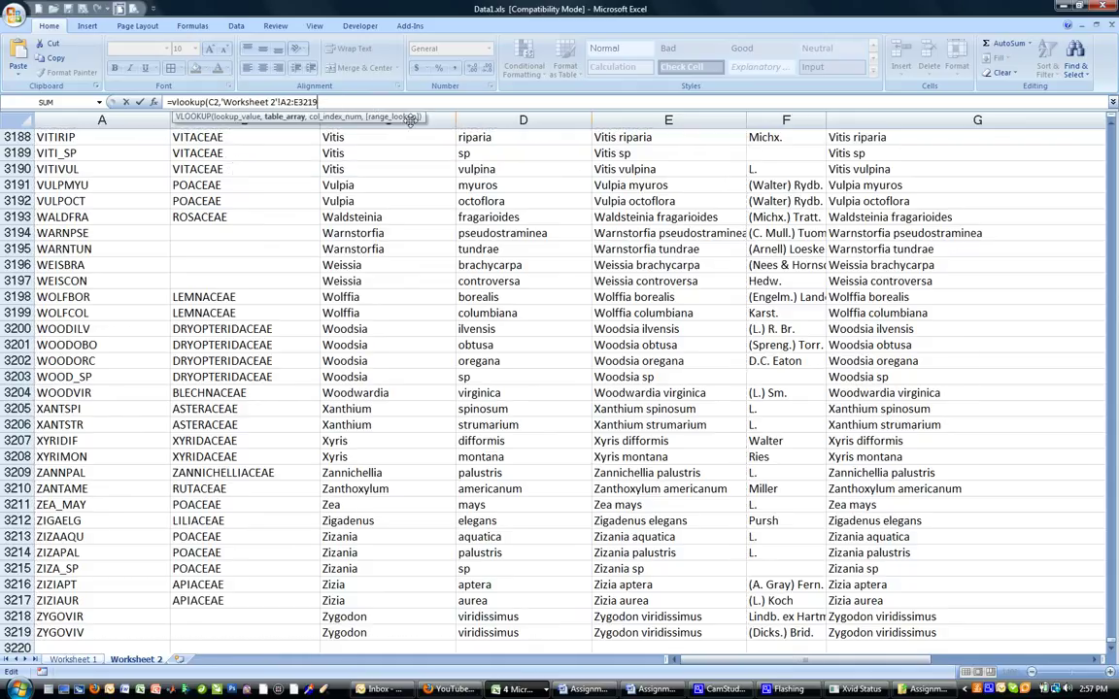
- Complete the VLOOKUP formula with column index 5 and FALSE for an exact match
{"action": "type", "text": ",5"}
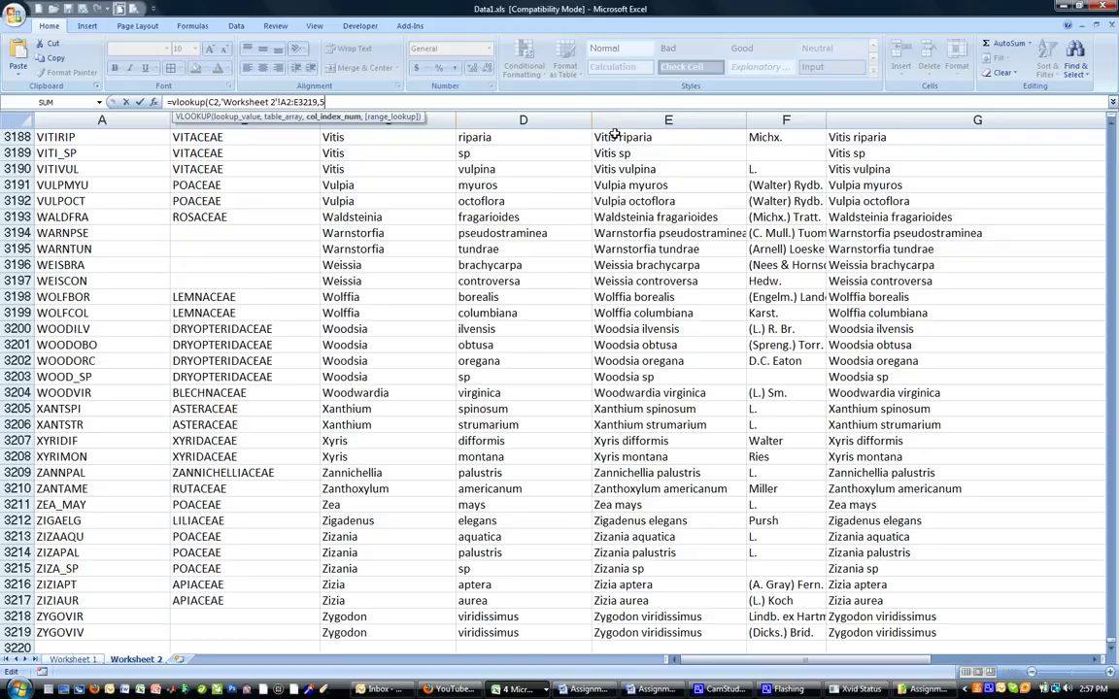
{"action": "type", "text": ",false"}
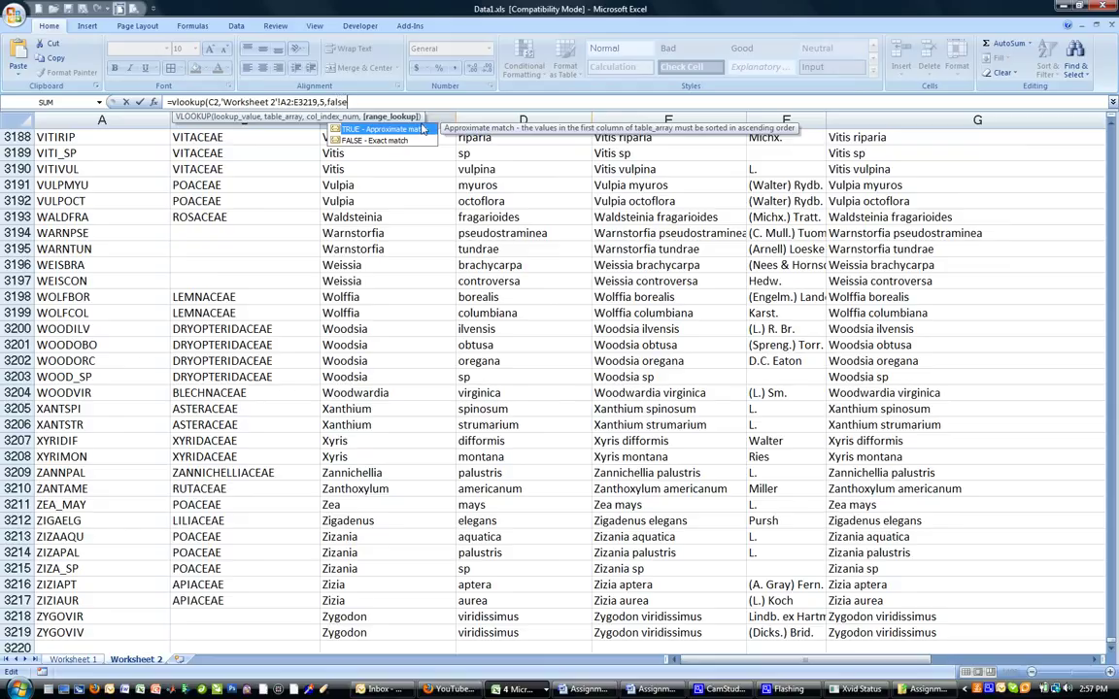
{"action": "type", "text": ")"}
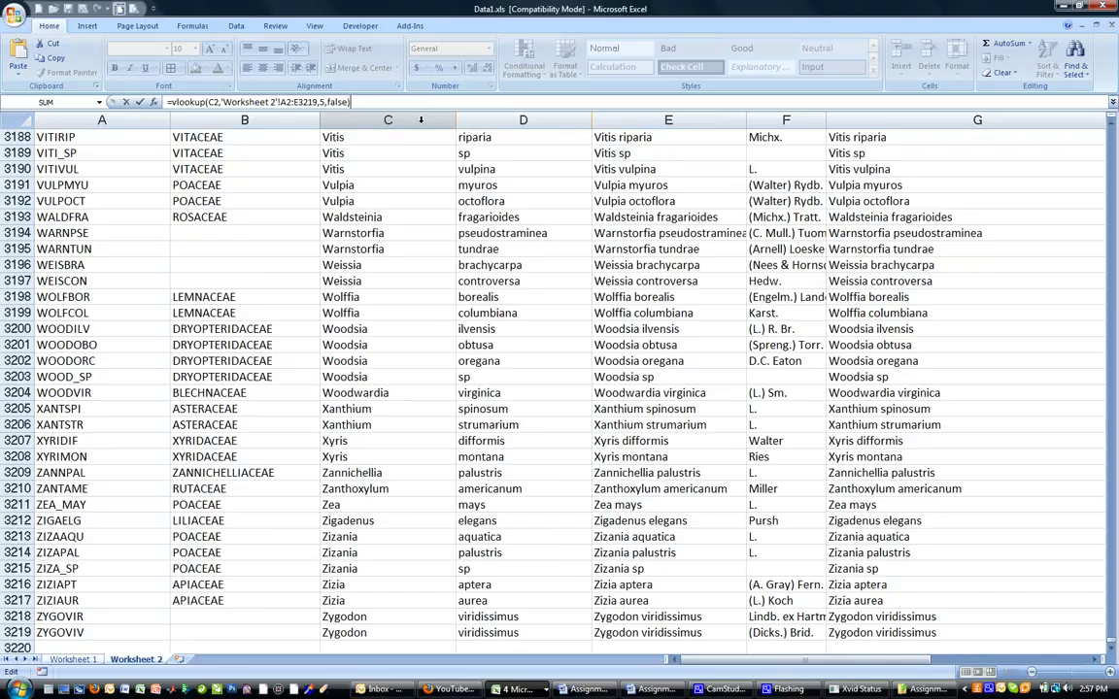
{"action": "key", "text": "Return"}
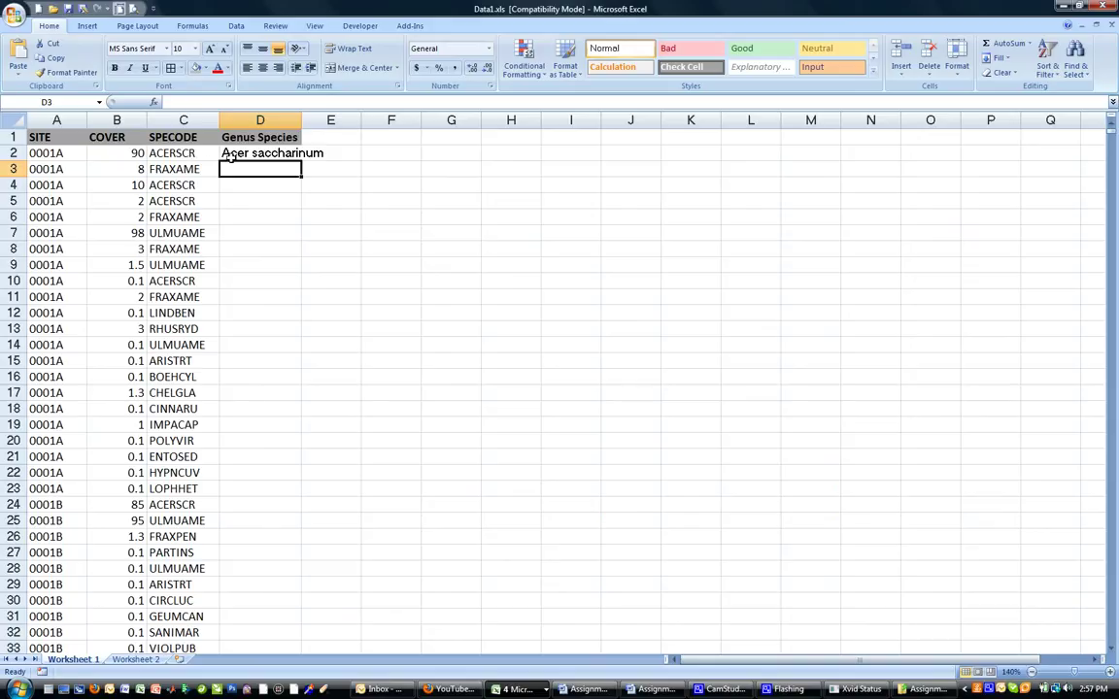
- Fit column D's width to the looked-up name and fill the D2 formula down to D3
{"action": "double_click", "coordinate": [301, 119]}
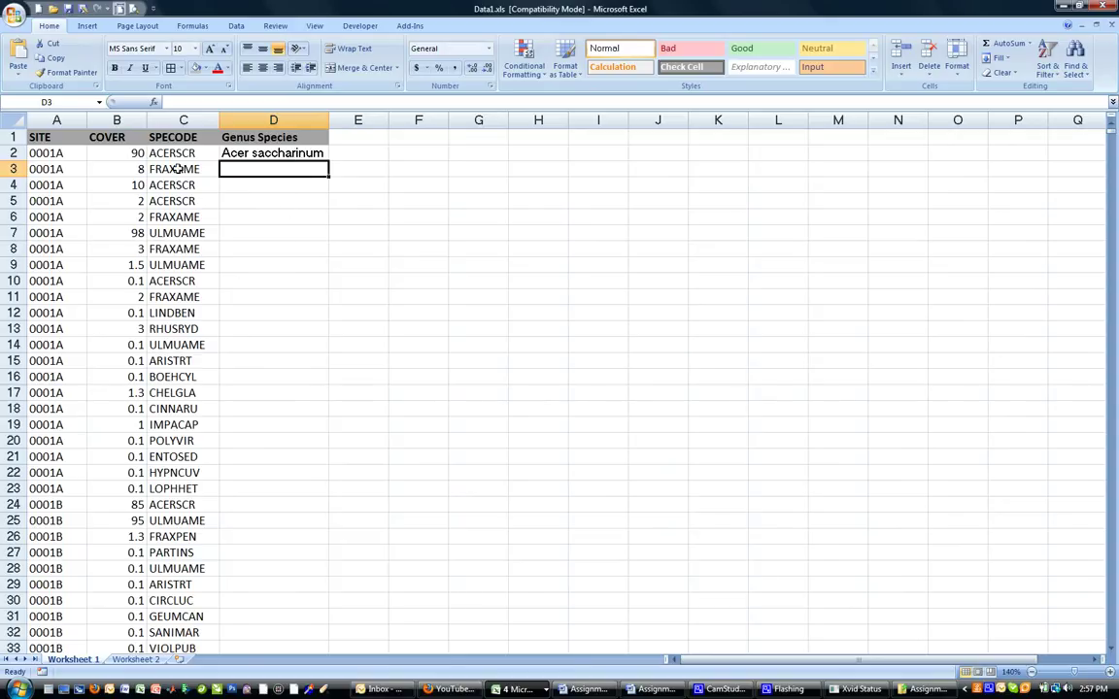
{"action": "left_click", "coordinate": [325, 156]}
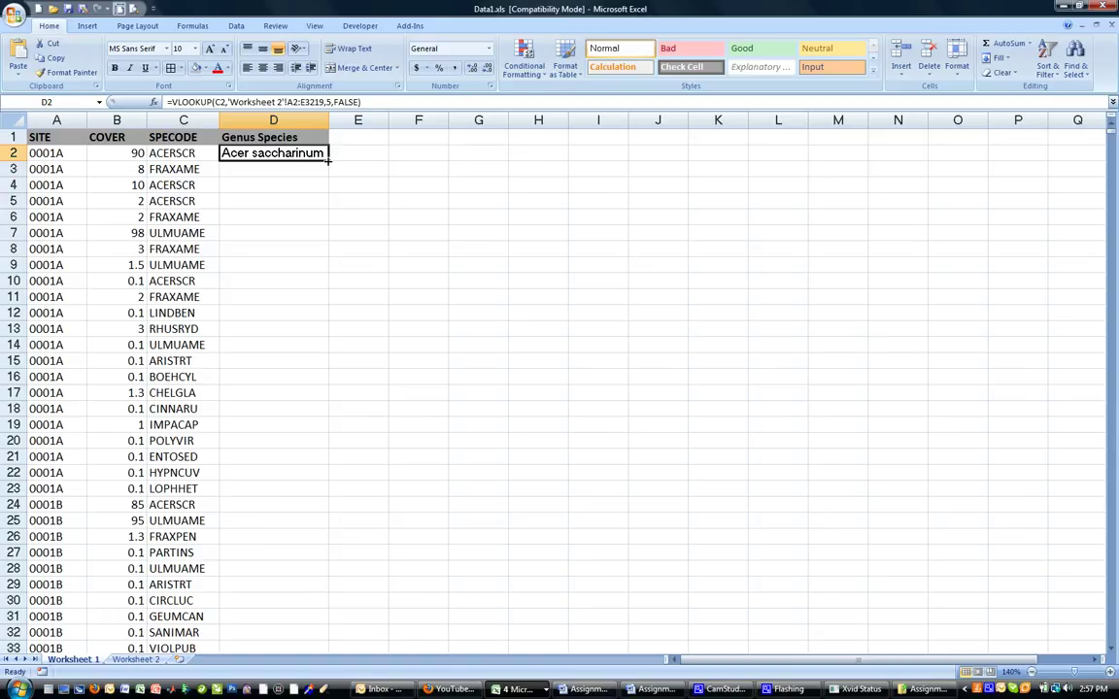
{"action": "left_click_drag", "start_coordinate": [327, 163], "coordinate": [326, 175]}
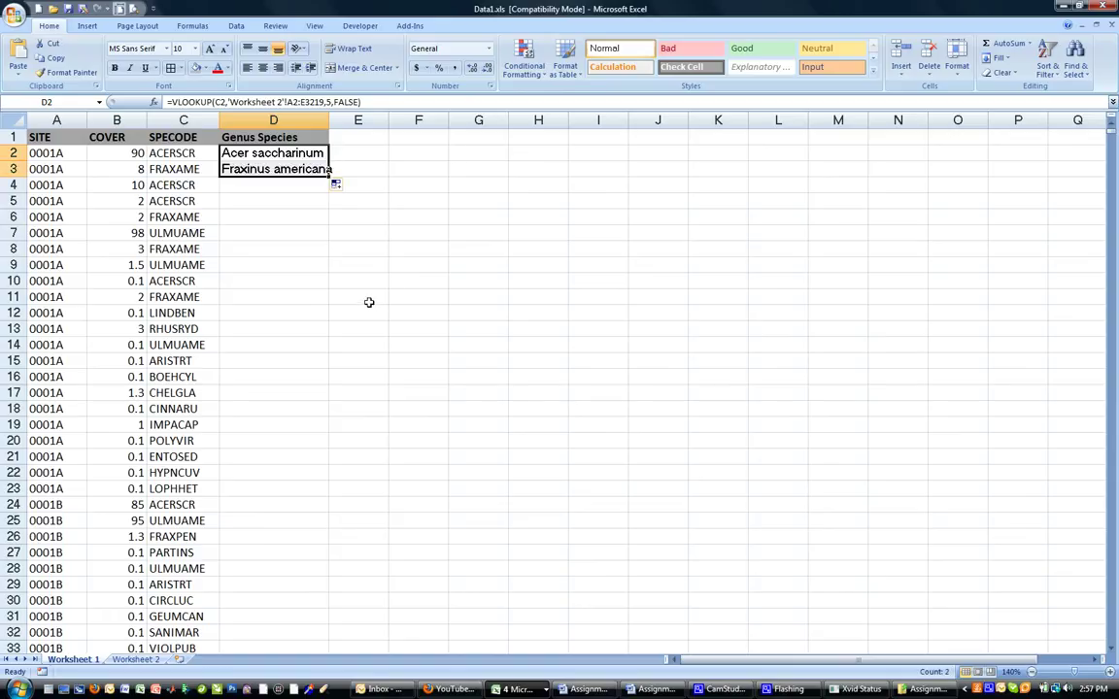
- Compare the formulas in D2 and D3 to check how the lookup value and table range references differ
{"action": "left_click", "coordinate": [264, 167]}
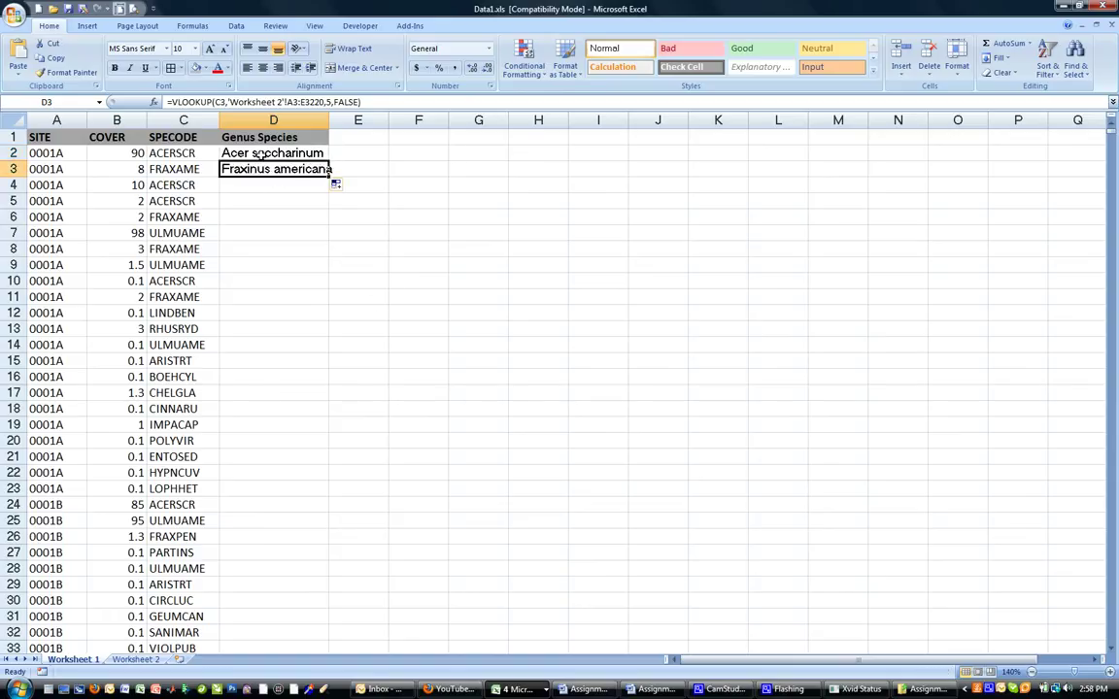
{"action": "left_click", "coordinate": [260, 154]}
{"action": "left_click_drag", "start_coordinate": [331, 162], "coordinate": [332, 183]}
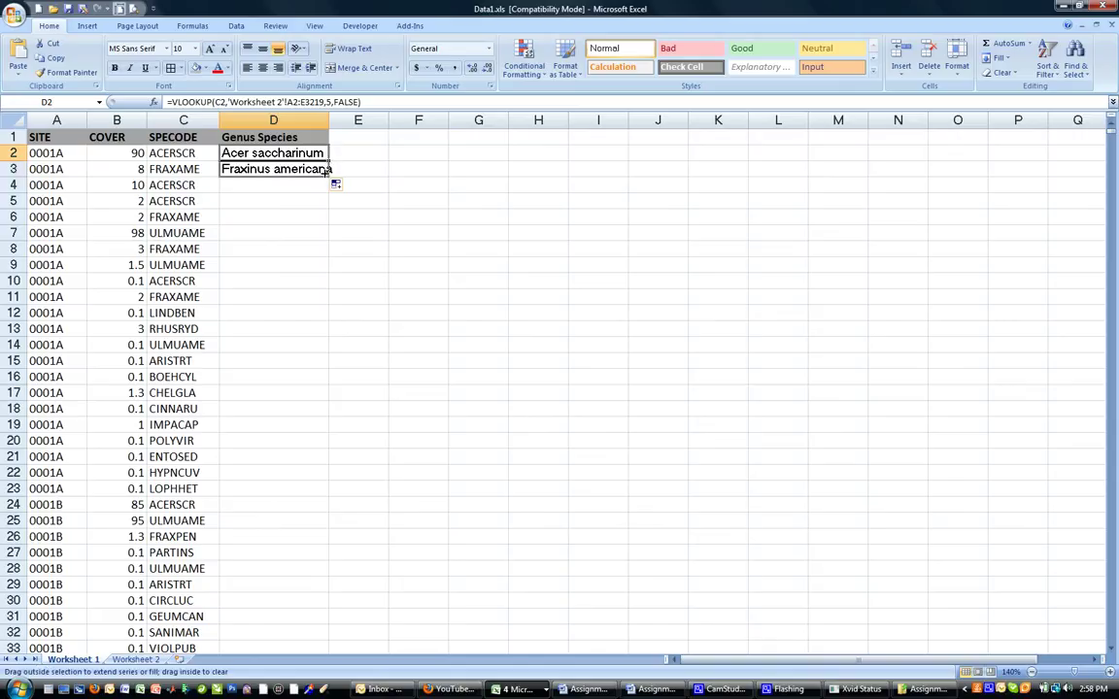
{"action": "left_click", "coordinate": [254, 169]}
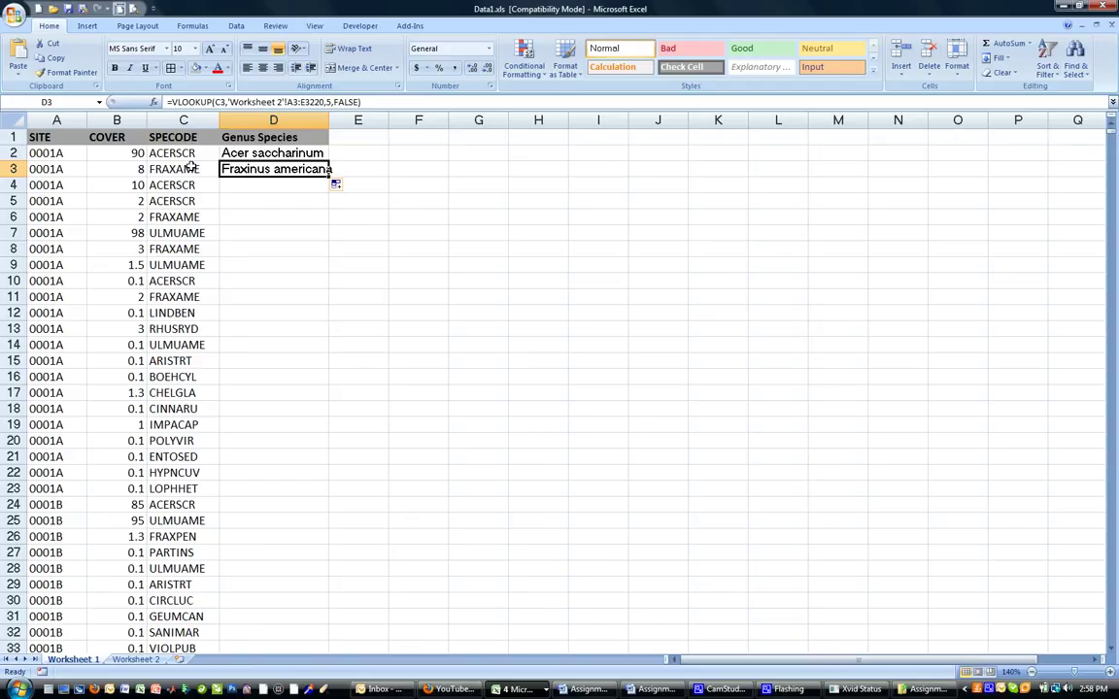
{"action": "left_click", "coordinate": [227, 152]}
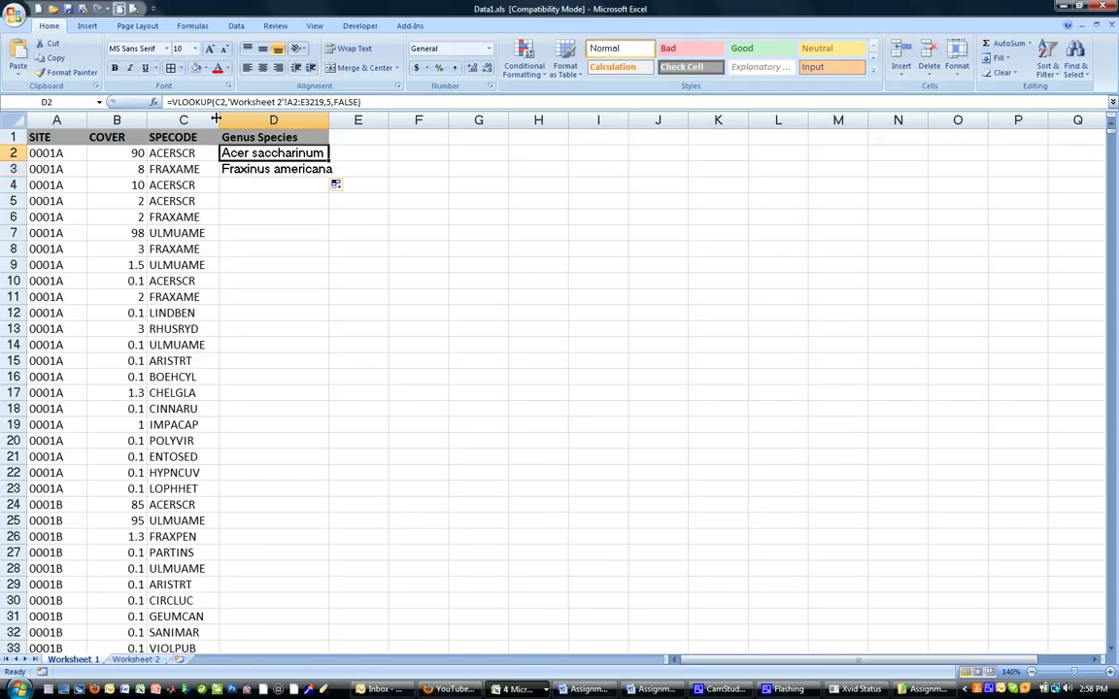
{"action": "left_click", "coordinate": [246, 170]}
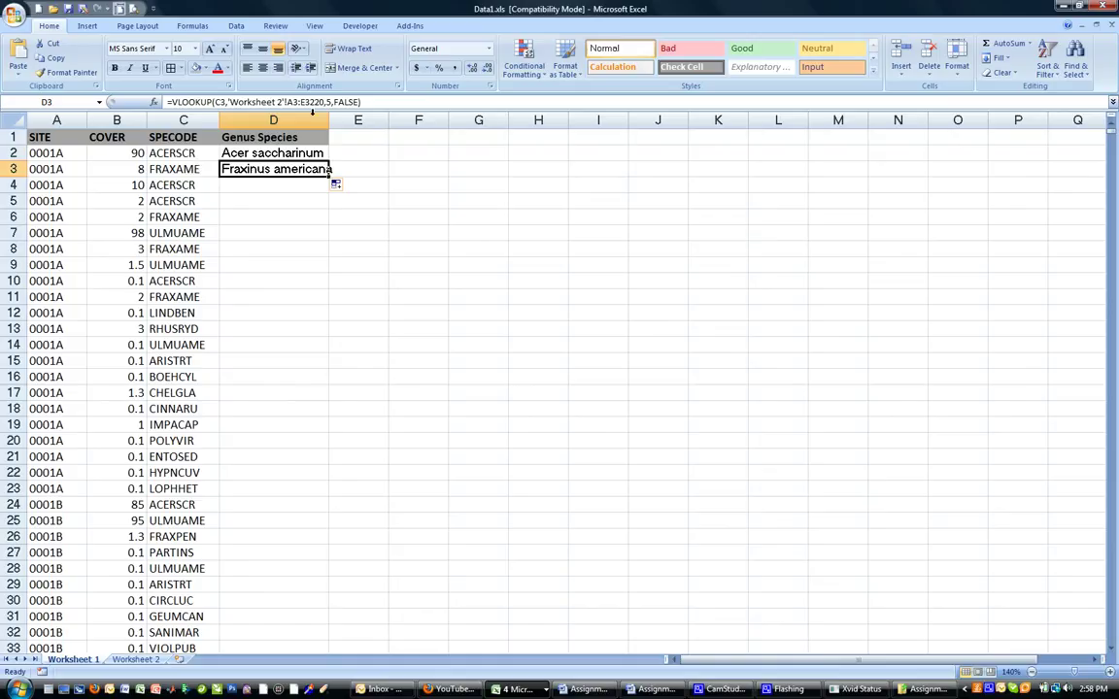
{"action": "left_click", "coordinate": [262, 153]}
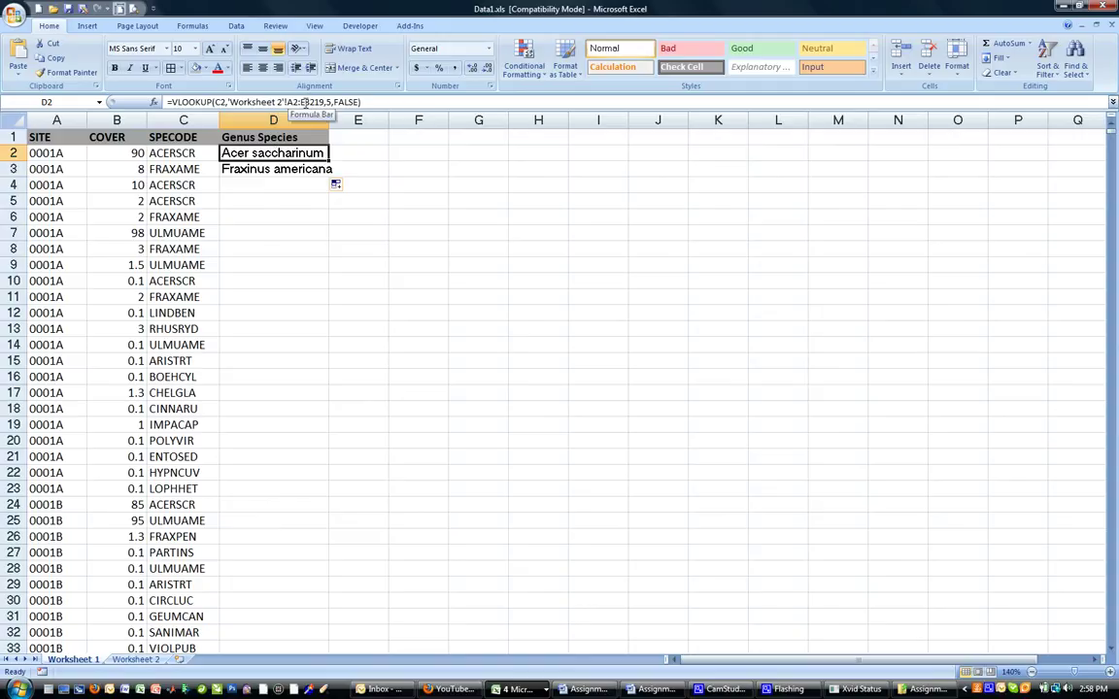
{"action": "key", "text": "Down"}
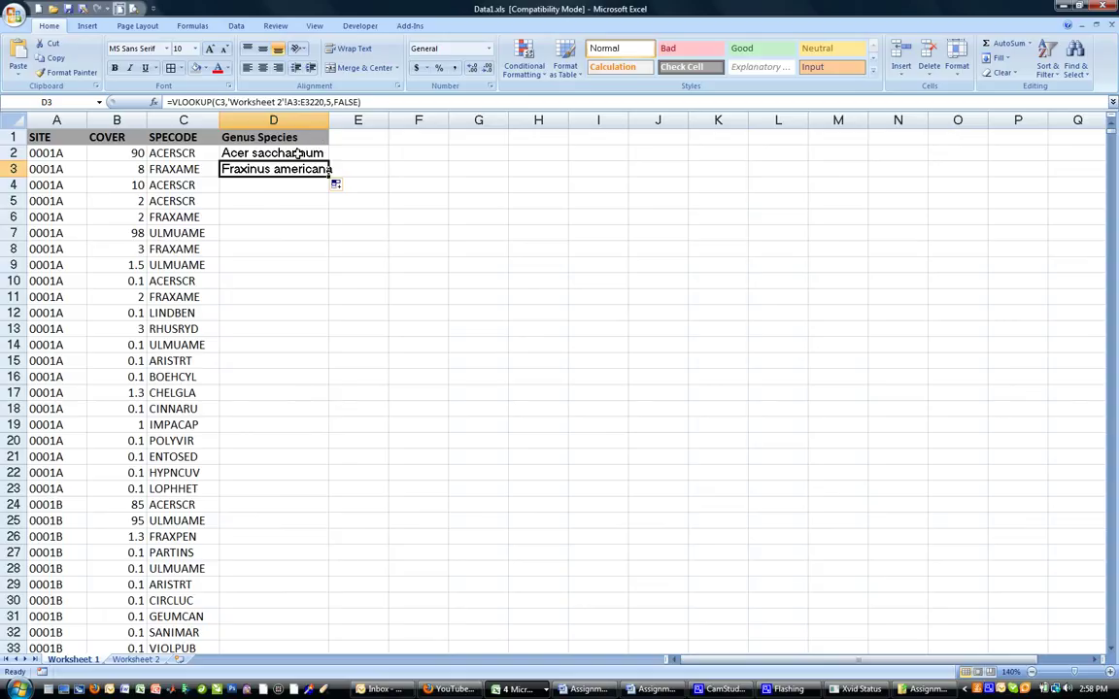
- Make the table range rows absolute in the D2 formula, changing the range to A$2:E$3219
{"action": "left_click", "coordinate": [298, 153]}
{"action": "left_click", "coordinate": [290, 101]}
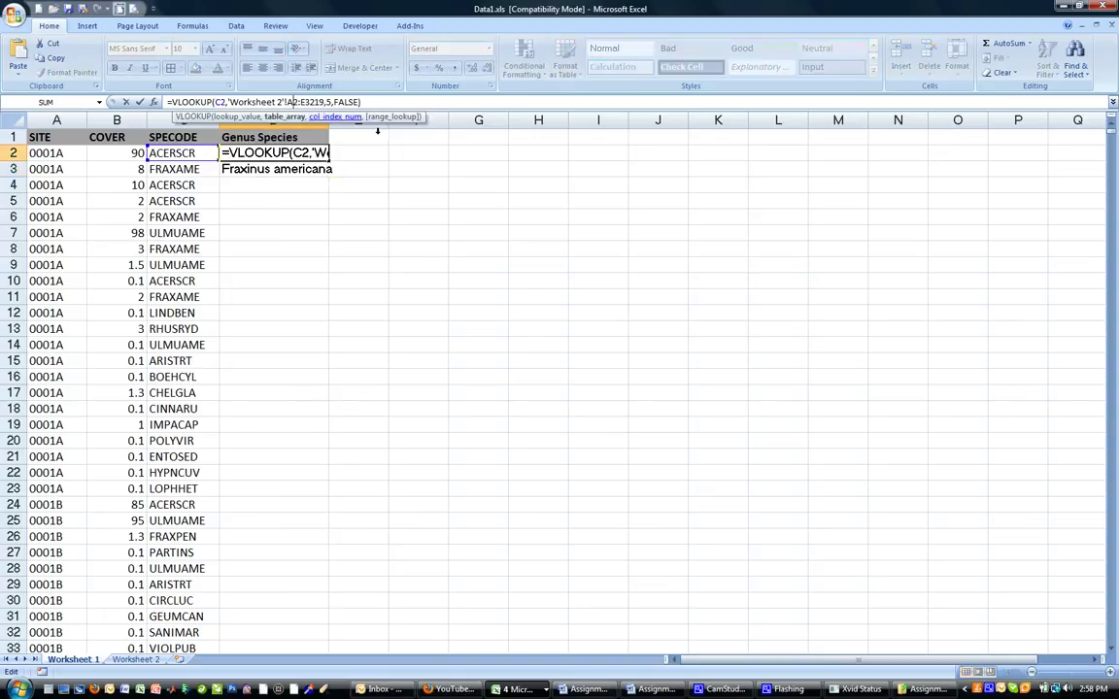
{"action": "type", "text": "$"}
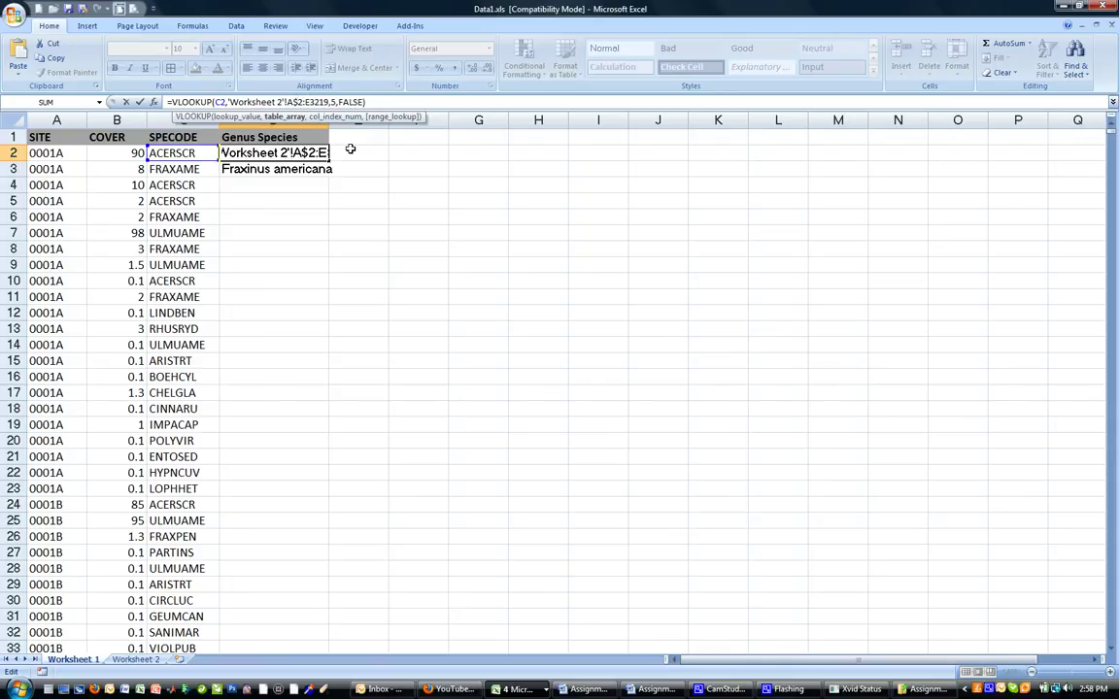
{"action": "type", "text": "$"}
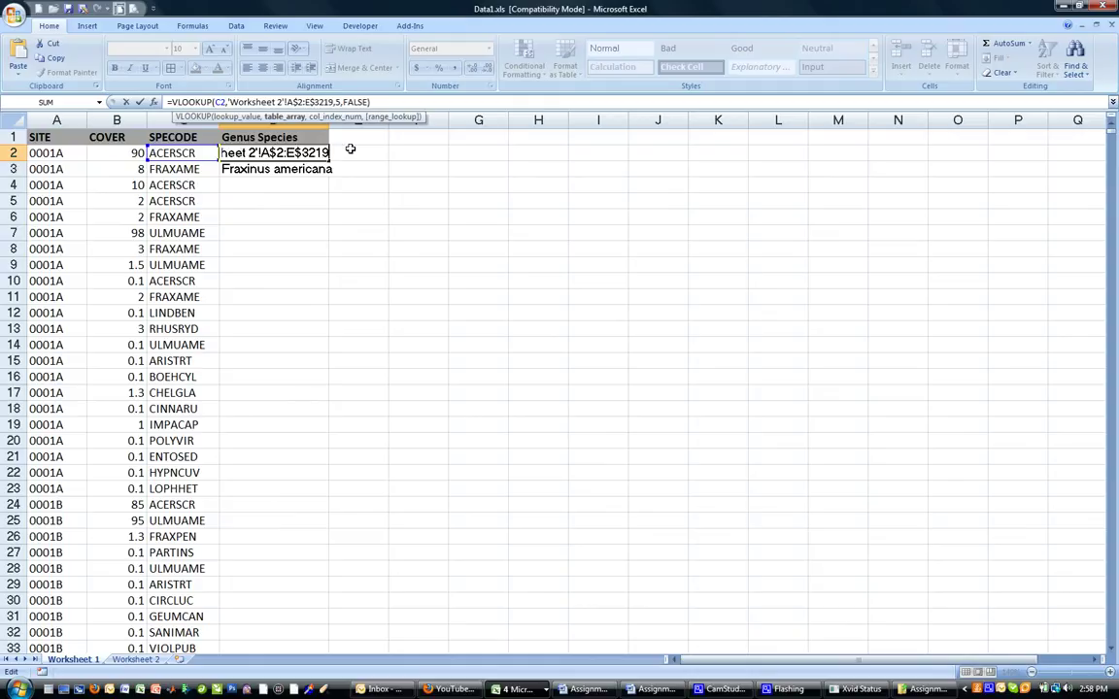
{"action": "key", "text": "Return"}
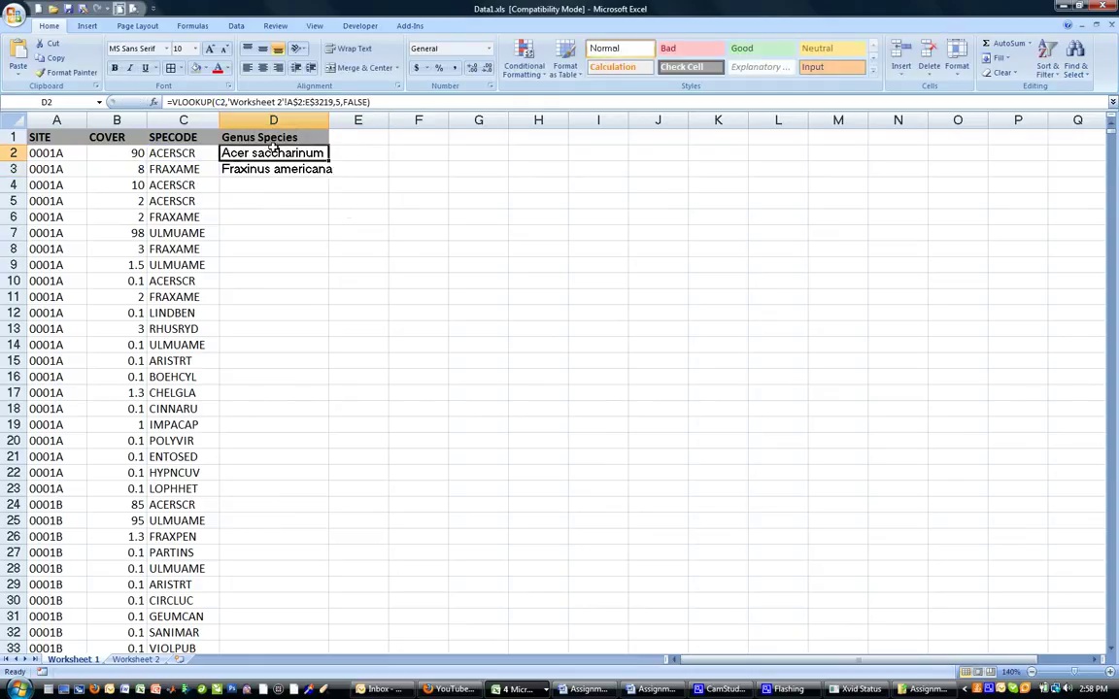
- Fill the corrected D2 formula down to D3 and compare the table range references in both cells
{"action": "key", "text": "Up"}
{"action": "left_click_drag", "start_coordinate": [329, 160], "coordinate": [333, 175]}
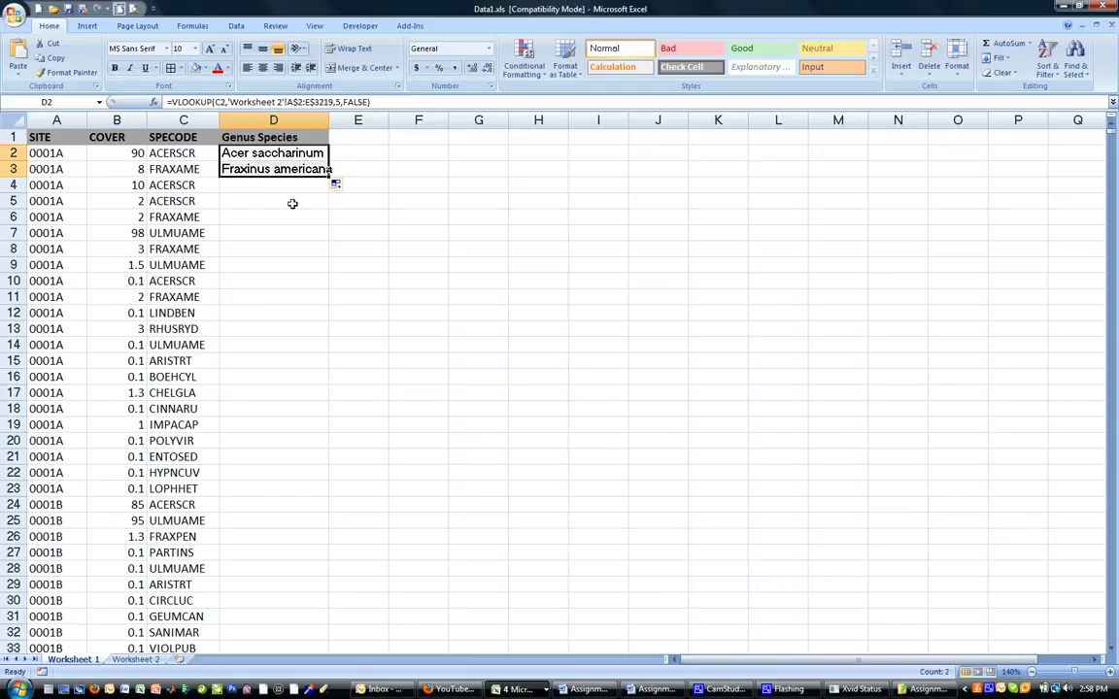
{"action": "left_click", "coordinate": [298, 169]}
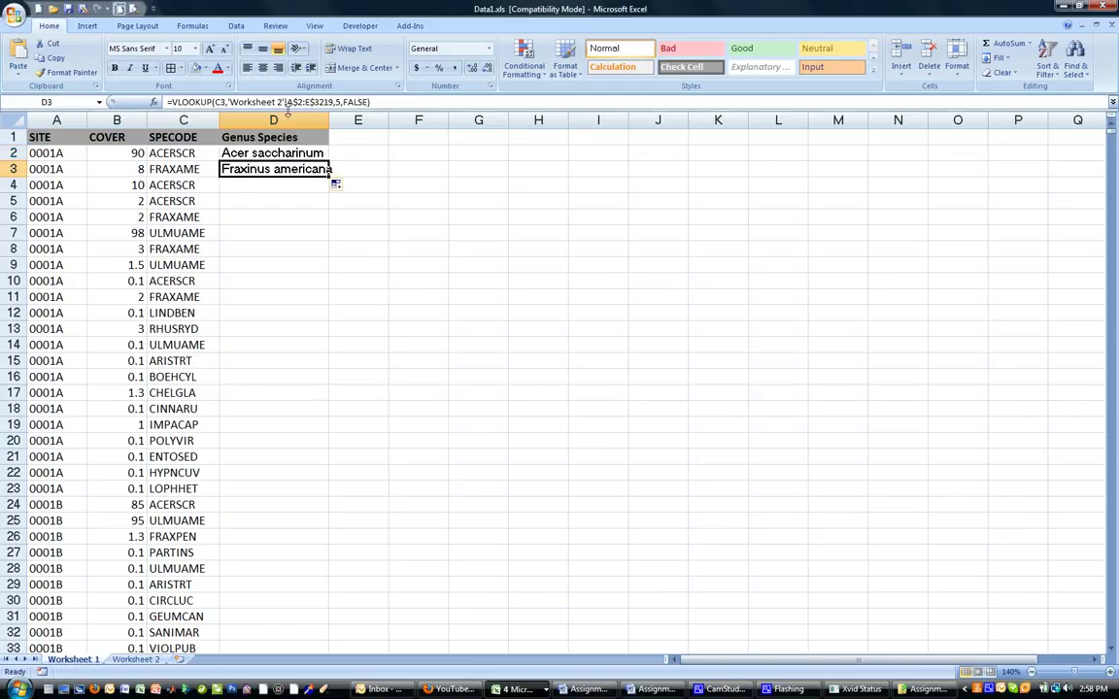
{"action": "left_click", "coordinate": [320, 153]}
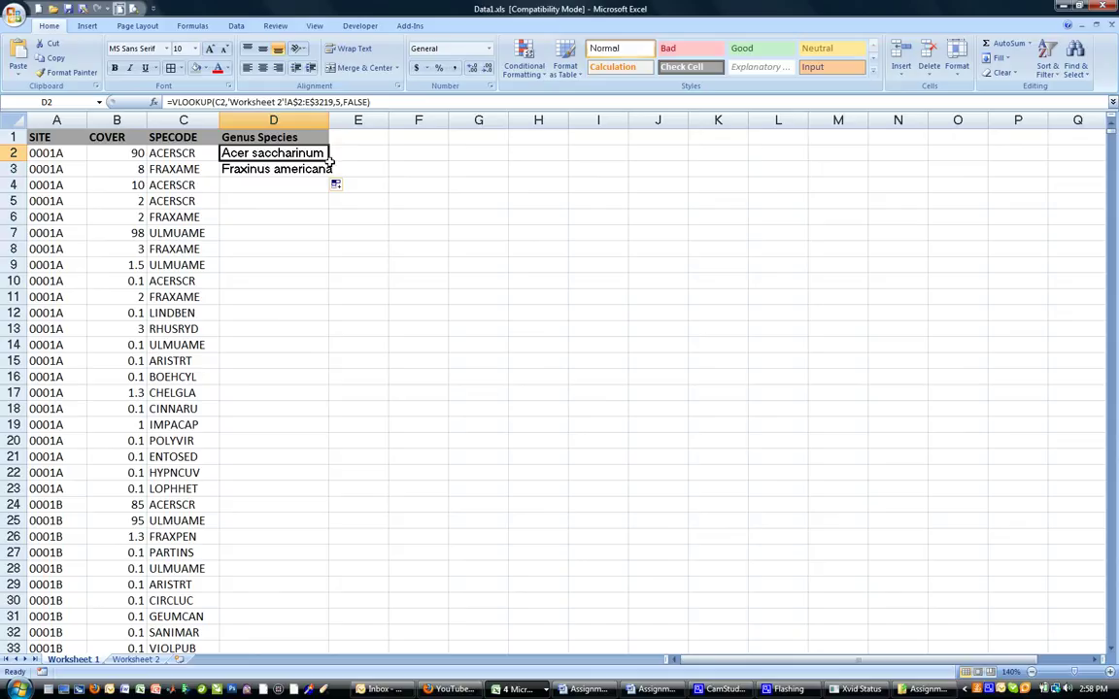
- Fill the D2 formula down to row 1186 and fit column D's width to its contents
{"action": "left_click_drag", "start_coordinate": [330, 160], "coordinate": [319, 621]}
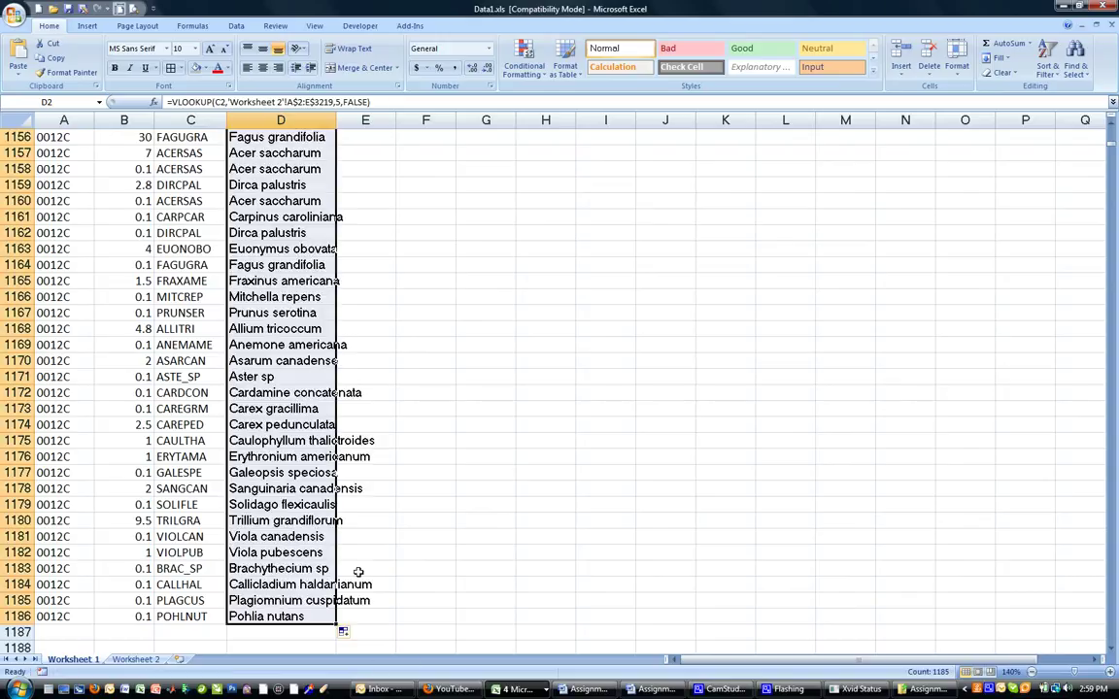
{"action": "double_click", "coordinate": [339, 120]}
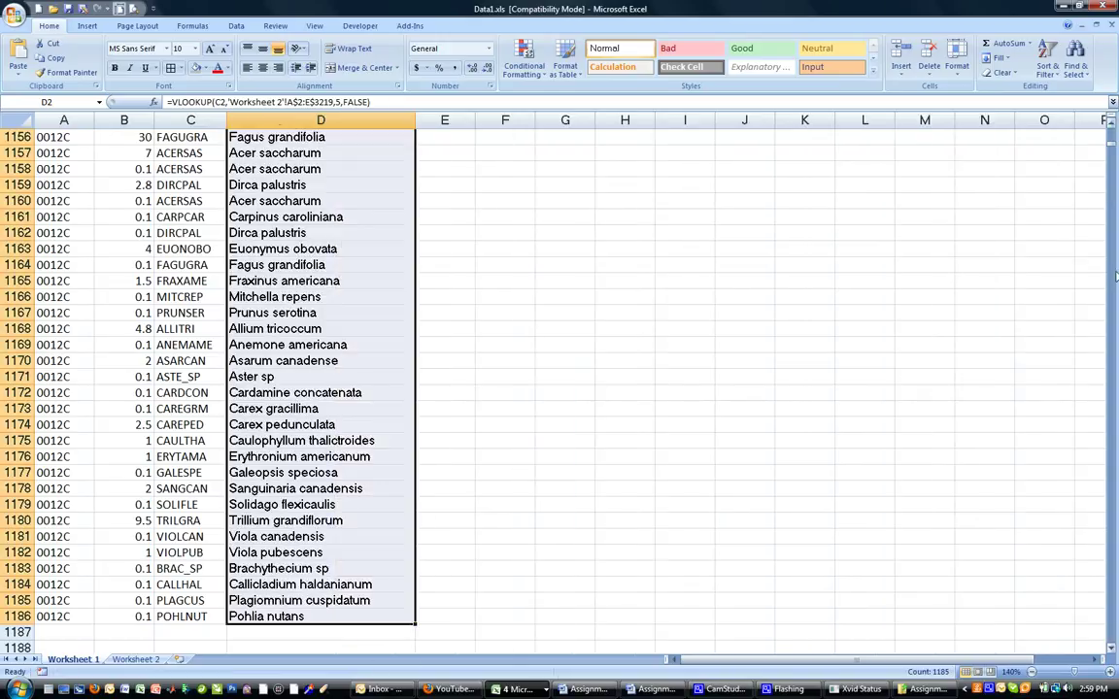
{"action": "left_click_drag", "start_coordinate": [1113, 146], "coordinate": [1112, 126]}
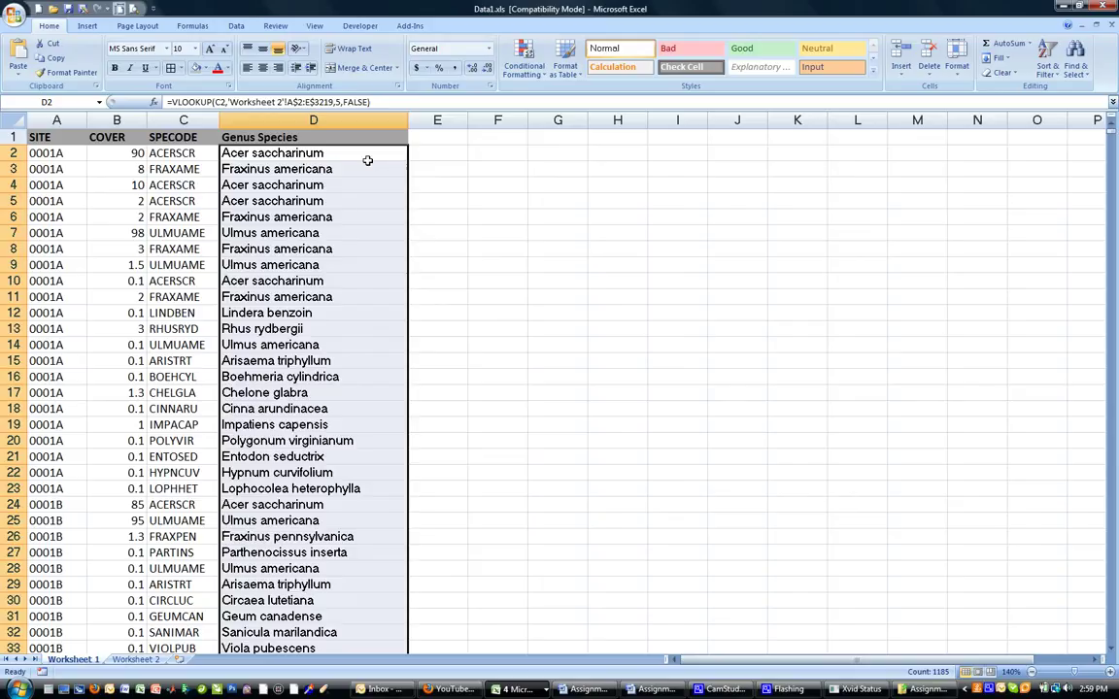
- Check the VLOOKUP formulas in several filled Genus Species cells between D3 and D16
{"action": "left_click", "coordinate": [292, 170]}
{"action": "left_click", "coordinate": [285, 216]}
{"action": "left_click", "coordinate": [300, 282]}
{"action": "left_click", "coordinate": [290, 377]}
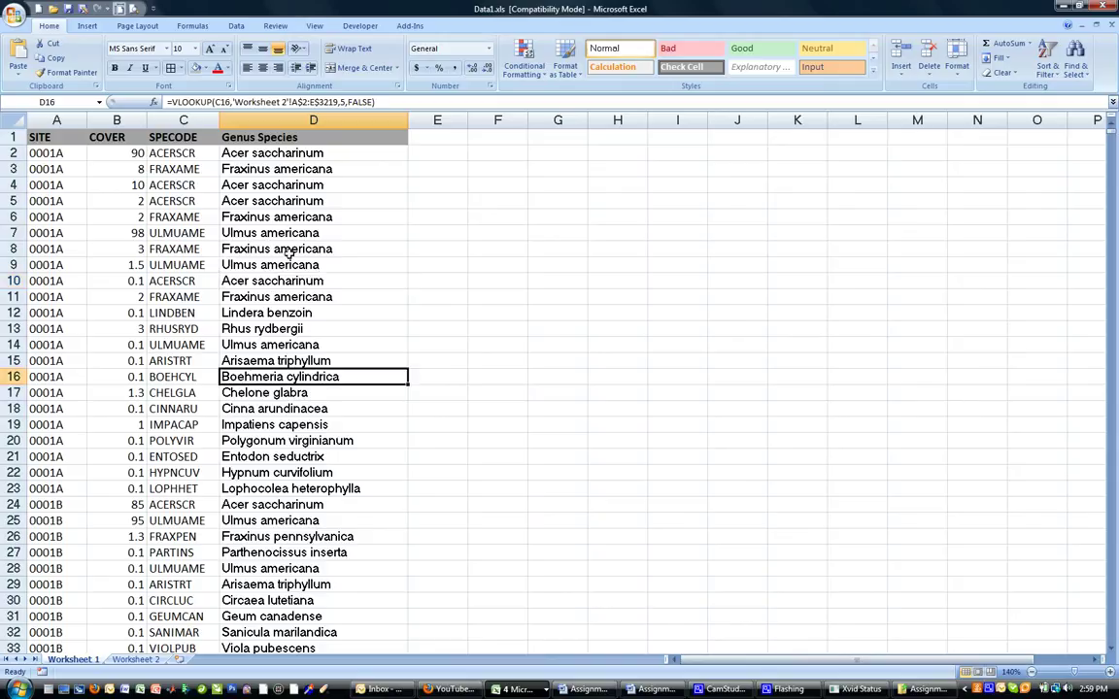
{"action": "left_click", "coordinate": [289, 249]}
{"action": "left_click", "coordinate": [280, 201]}
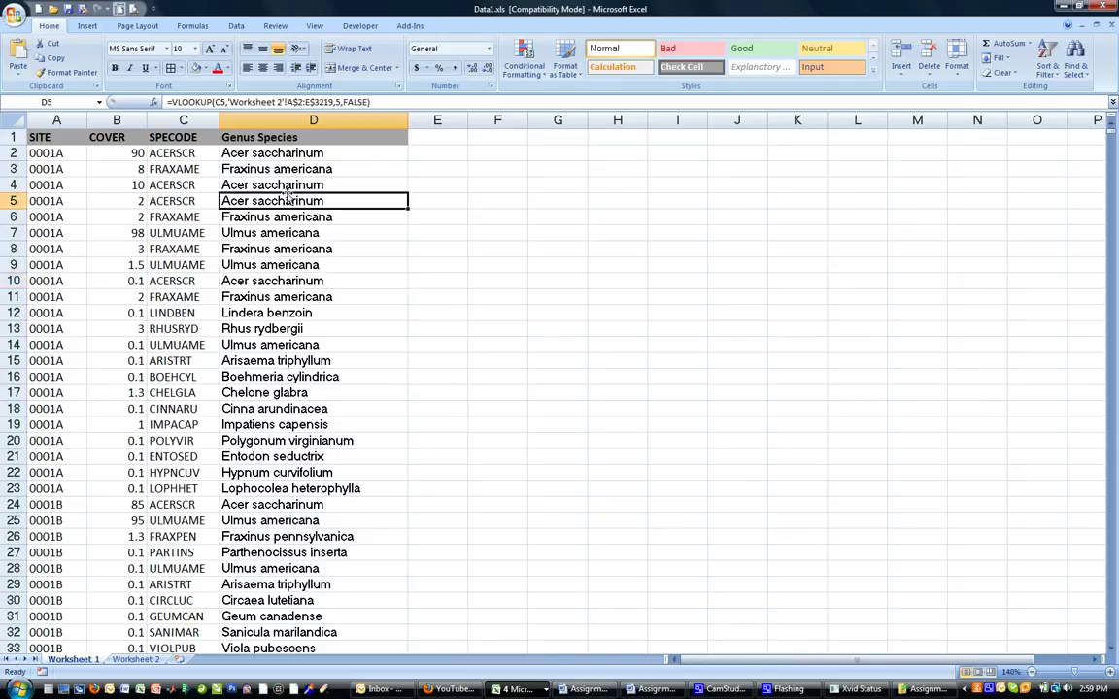
- Copy D2:D1186 and paste it back over the same range as values only to replace the formulas
{"action": "left_click", "coordinate": [325, 153]}
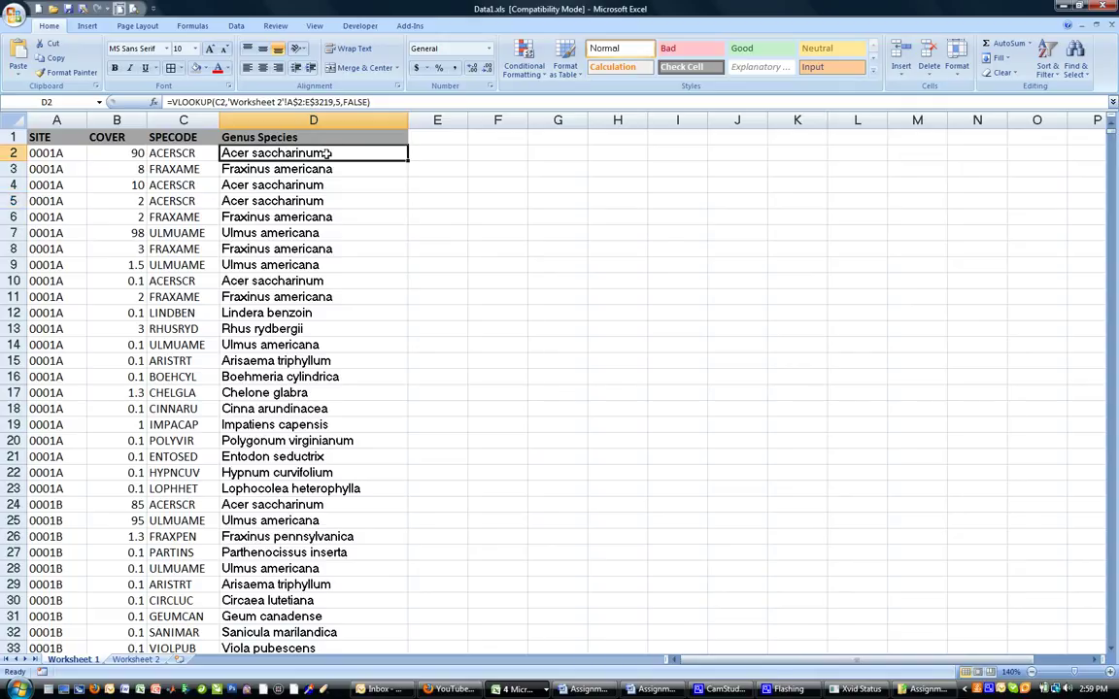
{"action": "key", "text": "ctrl+shift+Down"}
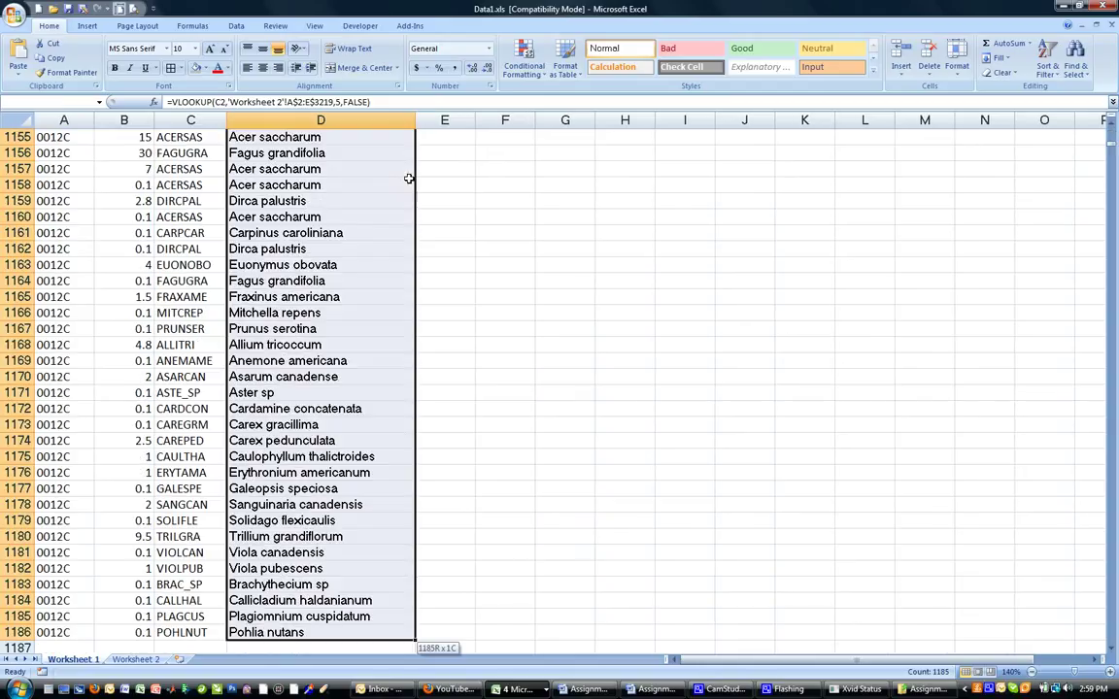
{"action": "right_click", "coordinate": [331, 181]}
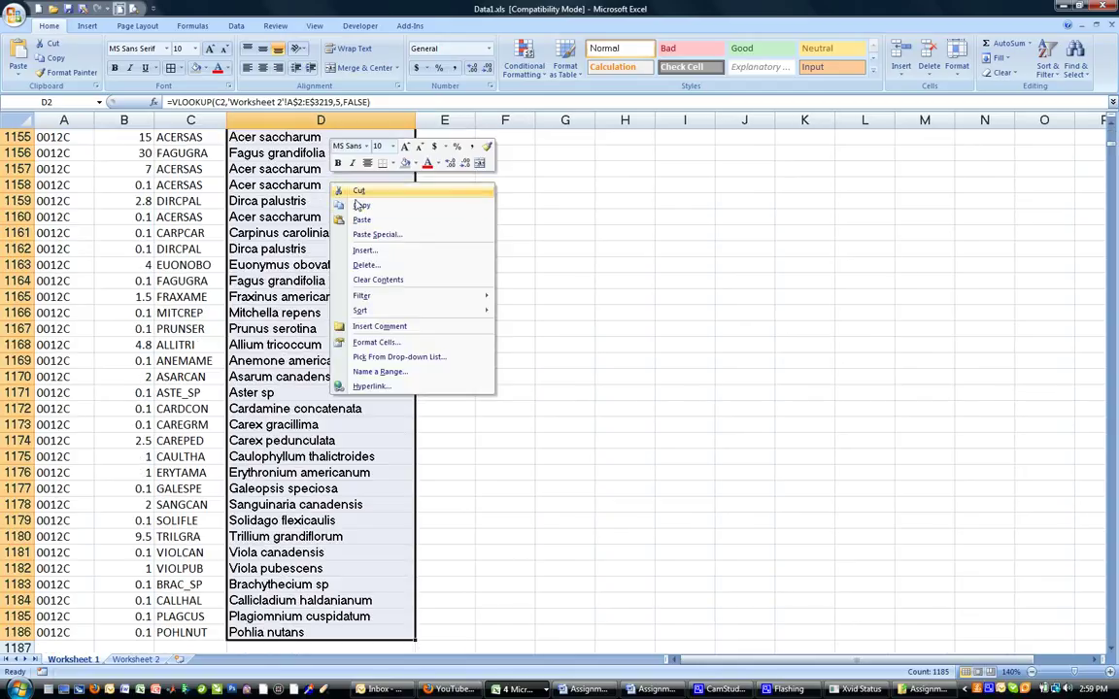
{"action": "left_click", "coordinate": [372, 207]}
{"action": "key", "text": "ctrl+BackSpace"}
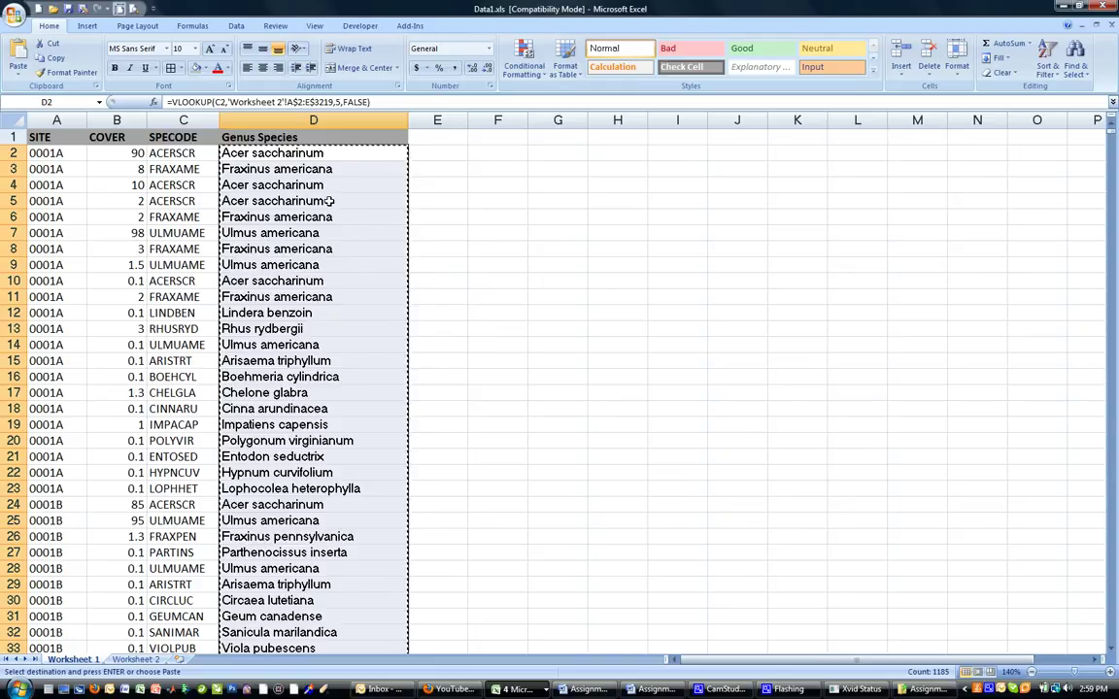
{"action": "right_click", "coordinate": [331, 201]}
{"action": "left_click", "coordinate": [379, 254]}
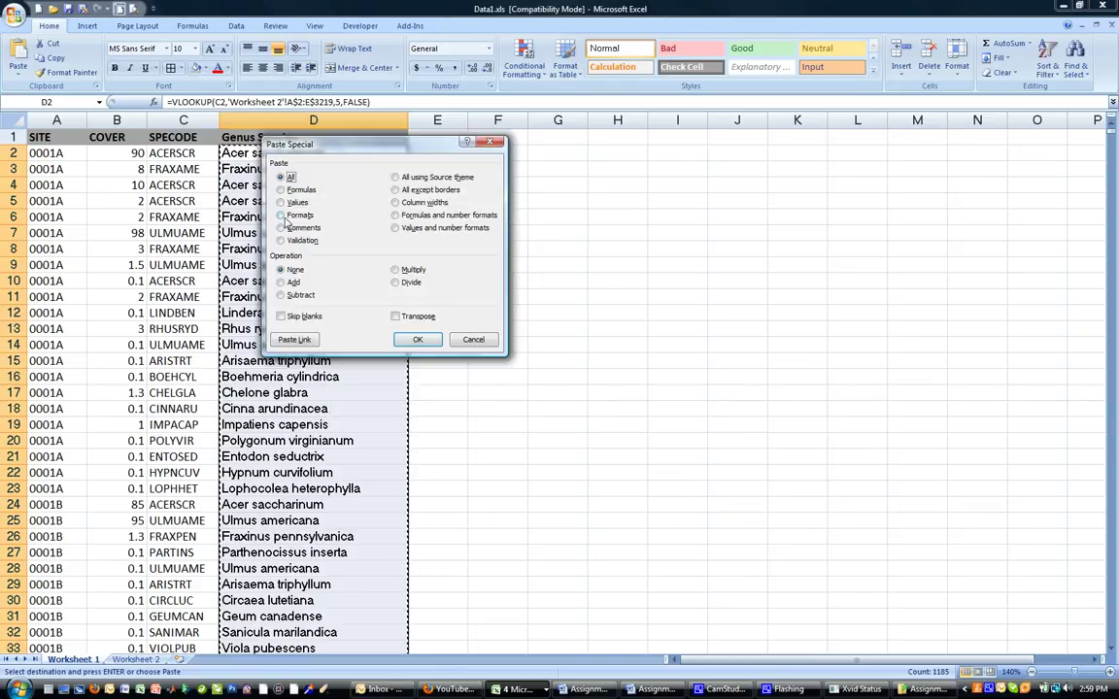
{"action": "left_click", "coordinate": [296, 202]}
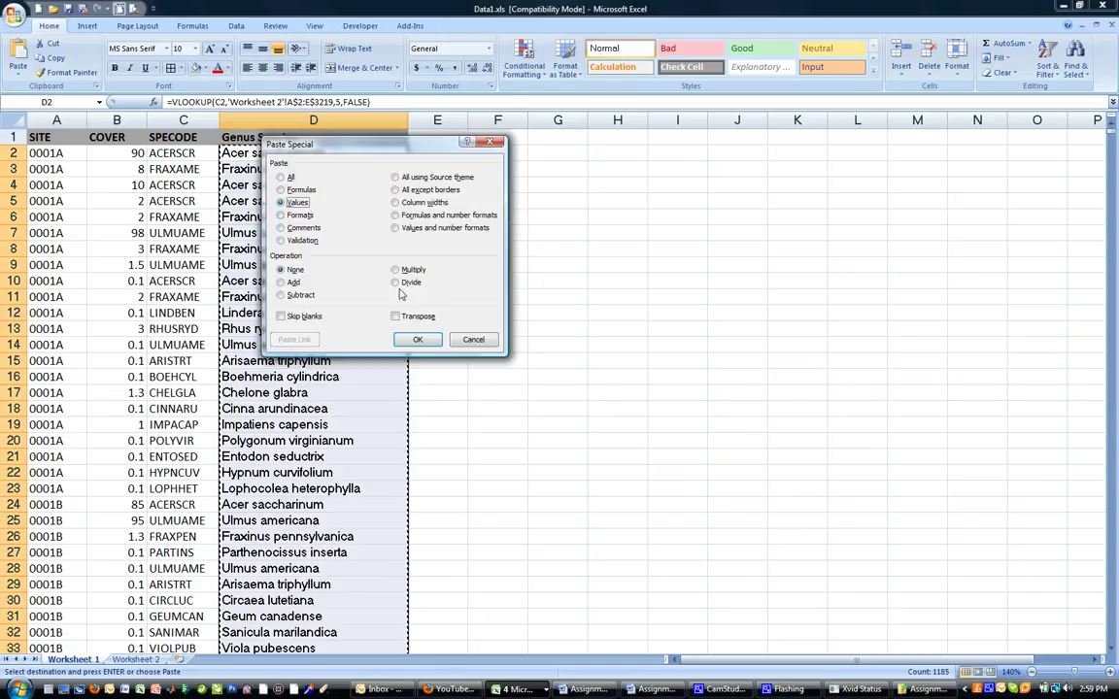
{"action": "left_click", "coordinate": [422, 342]}
- Inspect several Genus Species cells to check whether they contain plain text instead of formulas
{"action": "key", "text": "Down"}
{"action": "key", "text": "Down"}
{"action": "key", "text": "Down"}
{"action": "key", "text": "Down"}
{"action": "key", "text": "Down"}
{"action": "key", "text": "Down"}
{"action": "key", "text": "Down"}
{"action": "key", "text": "Down"}
{"action": "key", "text": "Up"}
{"action": "key", "text": "Up"}
{"action": "key", "text": "Up"}
{"action": "key", "text": "Up"}
{"action": "key", "text": "Up"}
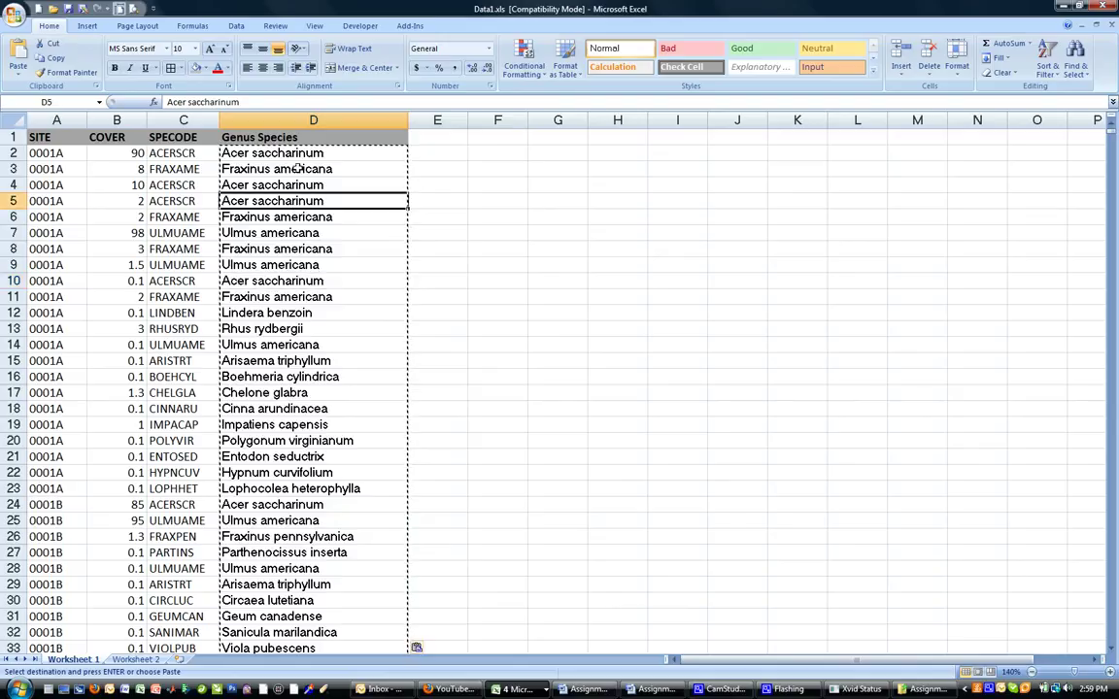
{"action": "left_click", "coordinate": [298, 168]}
{"action": "left_click", "coordinate": [279, 151]}
{"action": "left_click", "coordinate": [305, 244]}
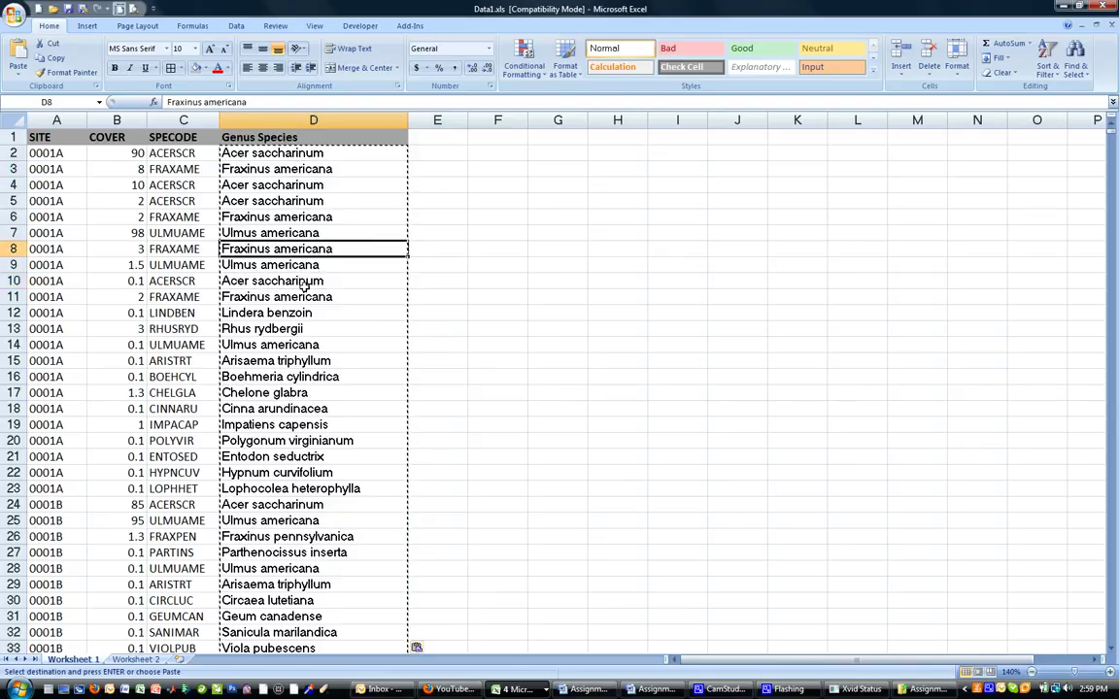
{"action": "left_click", "coordinate": [304, 283]}
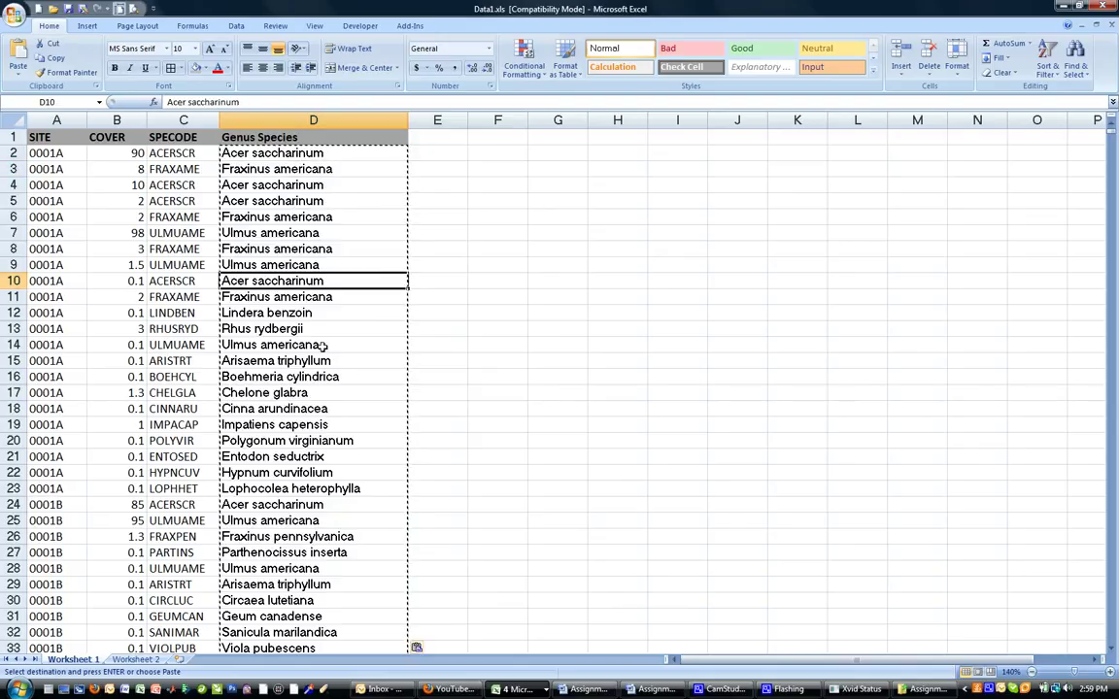